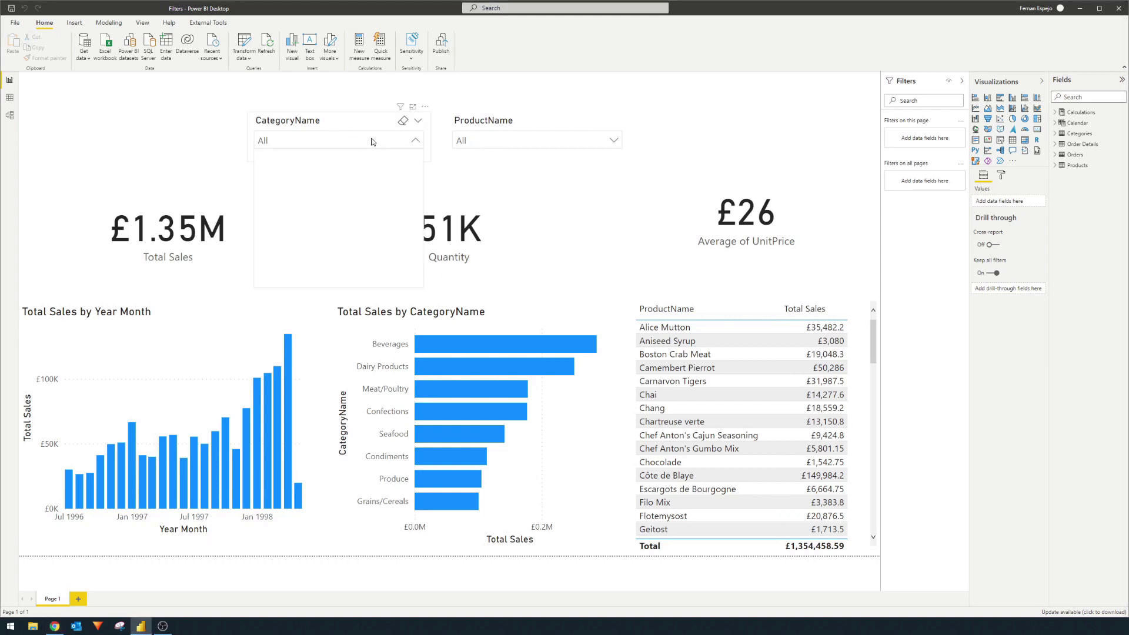
Try the CategoryName and ProductName slicers, filtering briefly to Alice Mutton and then clearing it.
left_click(413, 140)
left_click(411, 143)
left_click(339, 141)
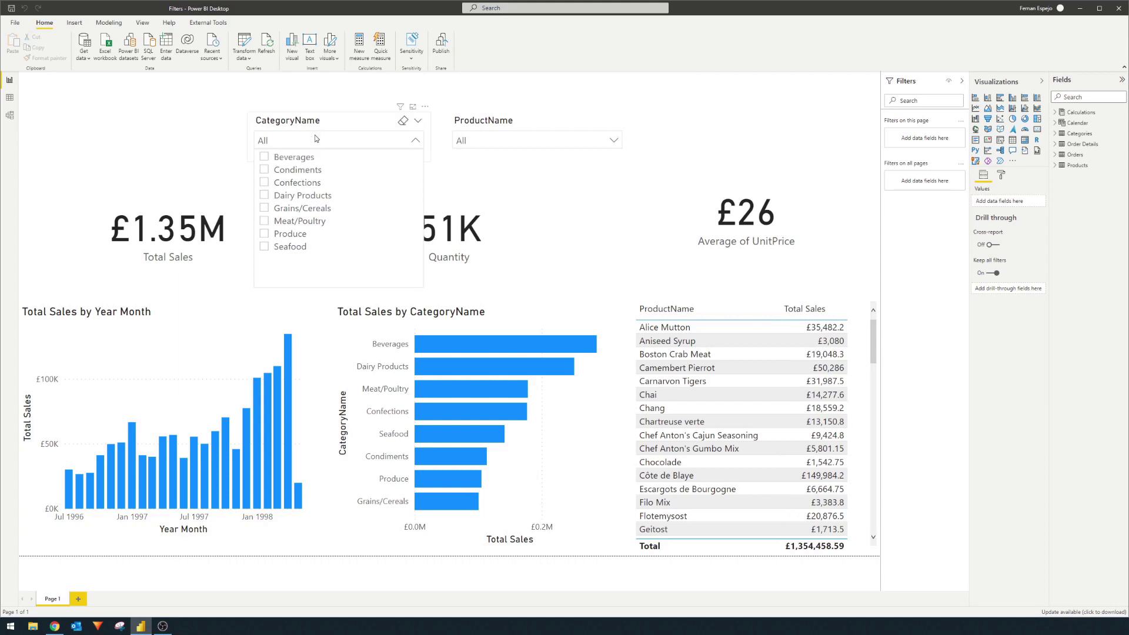
left_click(485, 140)
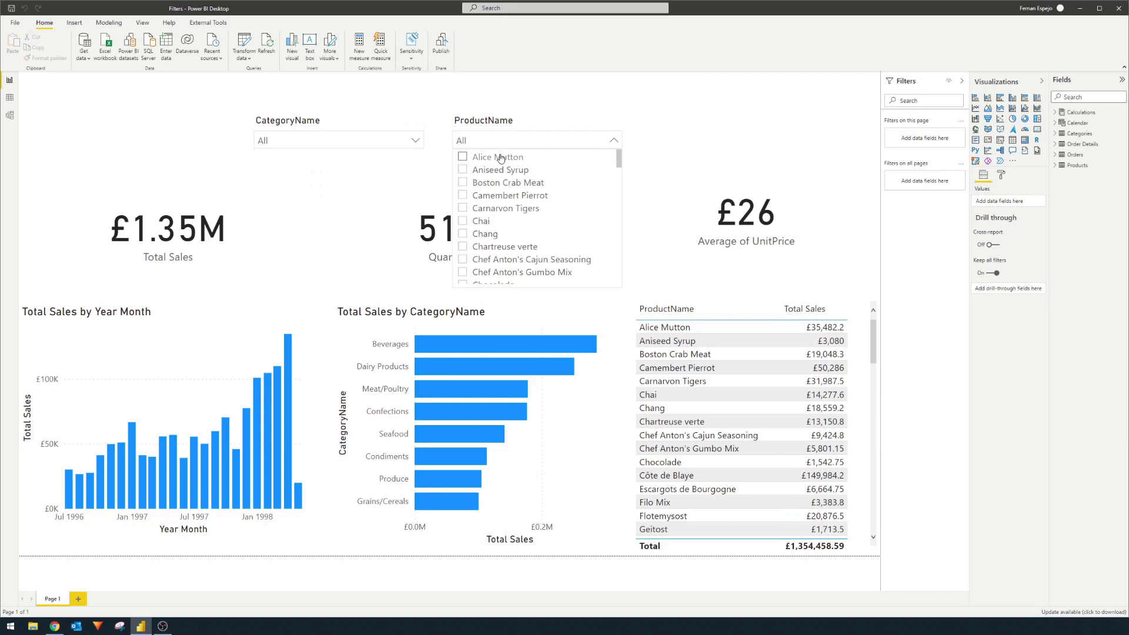
left_click(501, 158)
left_click(501, 157)
Inspect the table relationships in Model view, then return to the report and open the Calendar table in Fields.
left_click(11, 116)
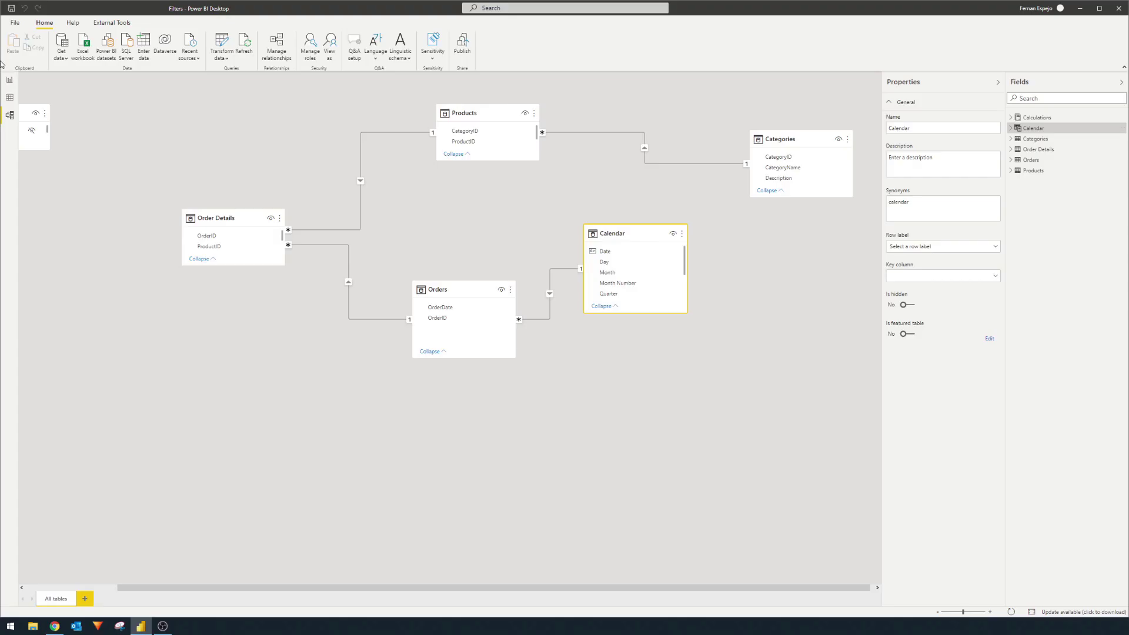
left_click(10, 80)
left_click(1078, 123)
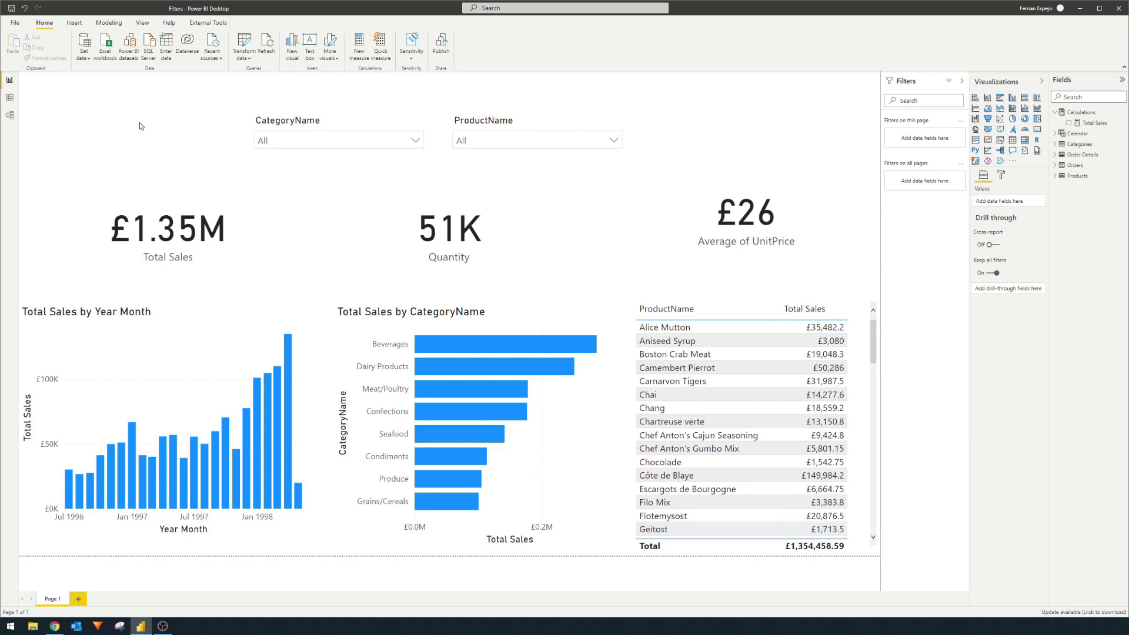
Tick Beverages in the CategoryName slicer so the report shows £286.53K Total Sales.
left_click(306, 142)
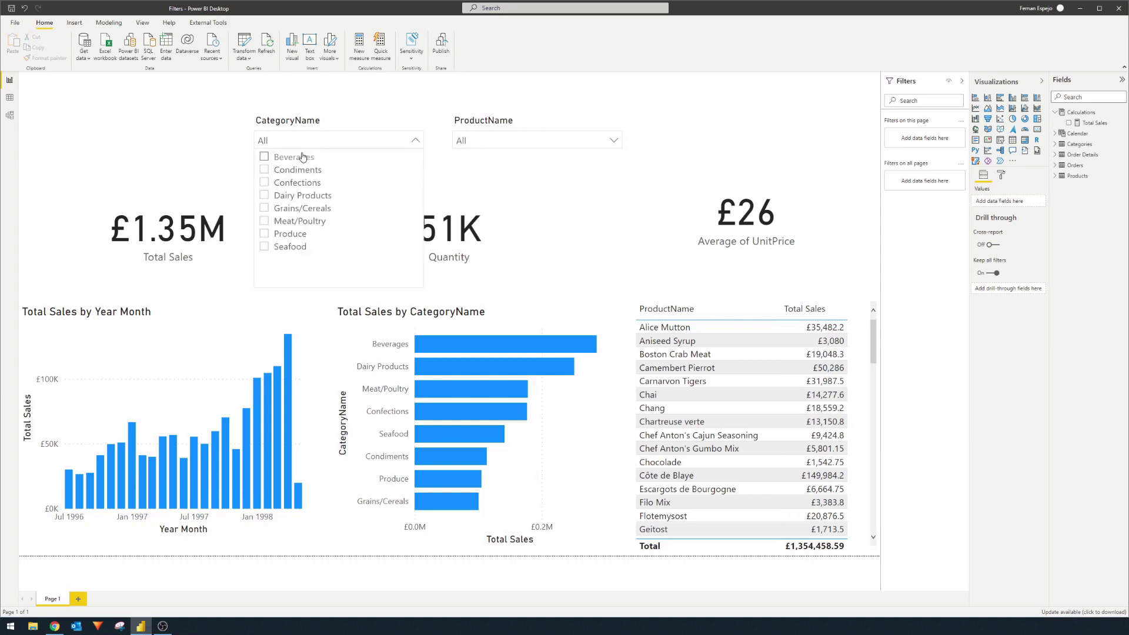
left_click(301, 157)
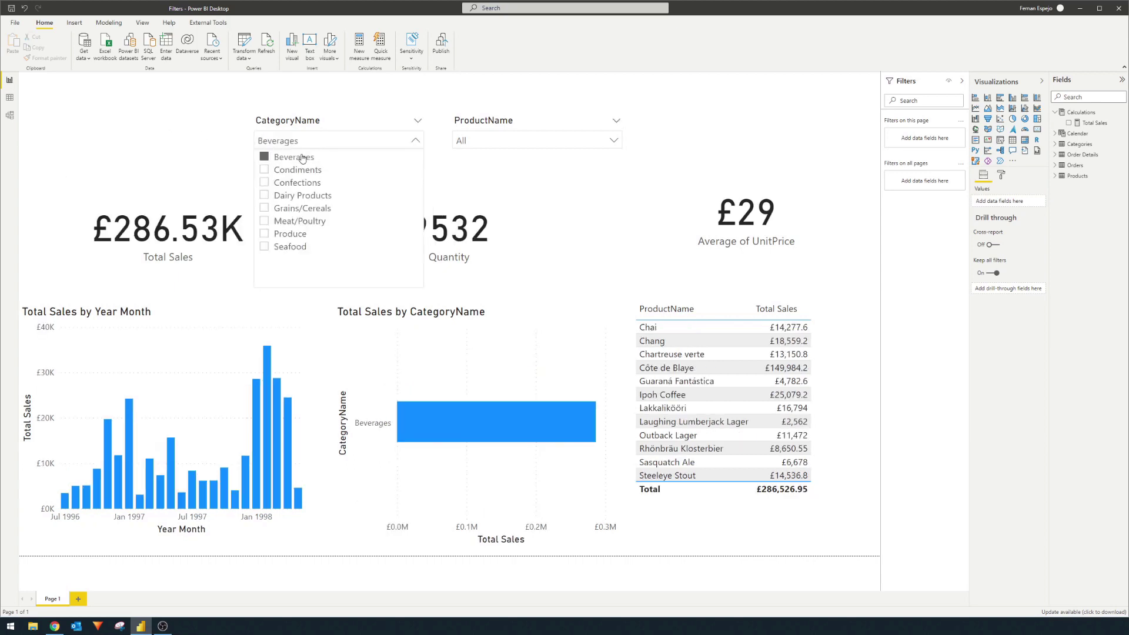
left_click(207, 122)
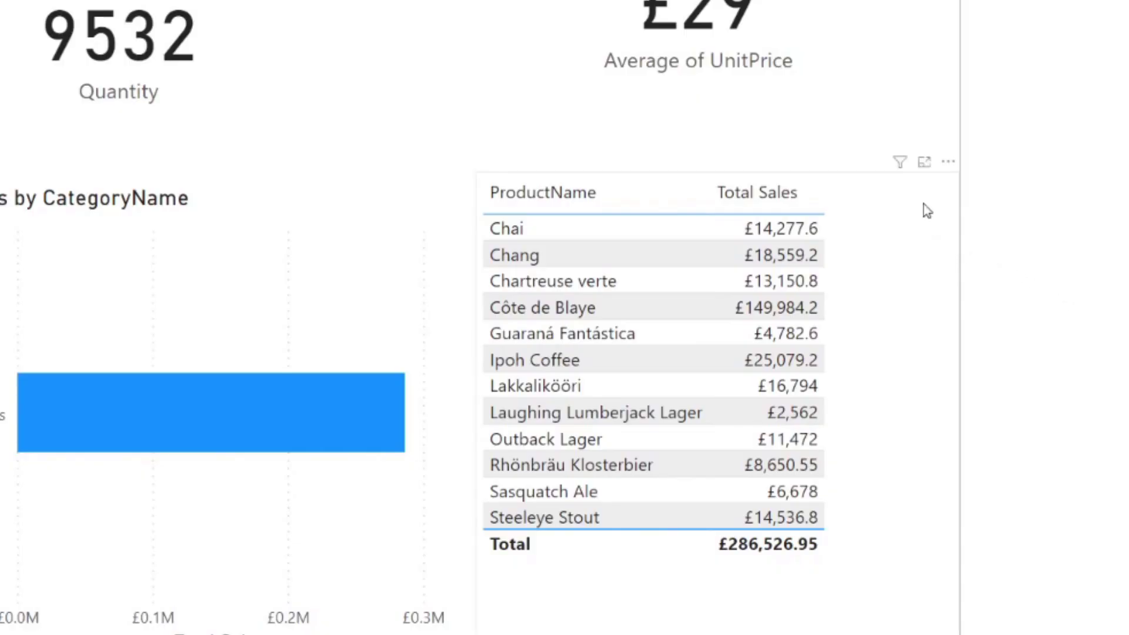
mouse_move(903, 169)
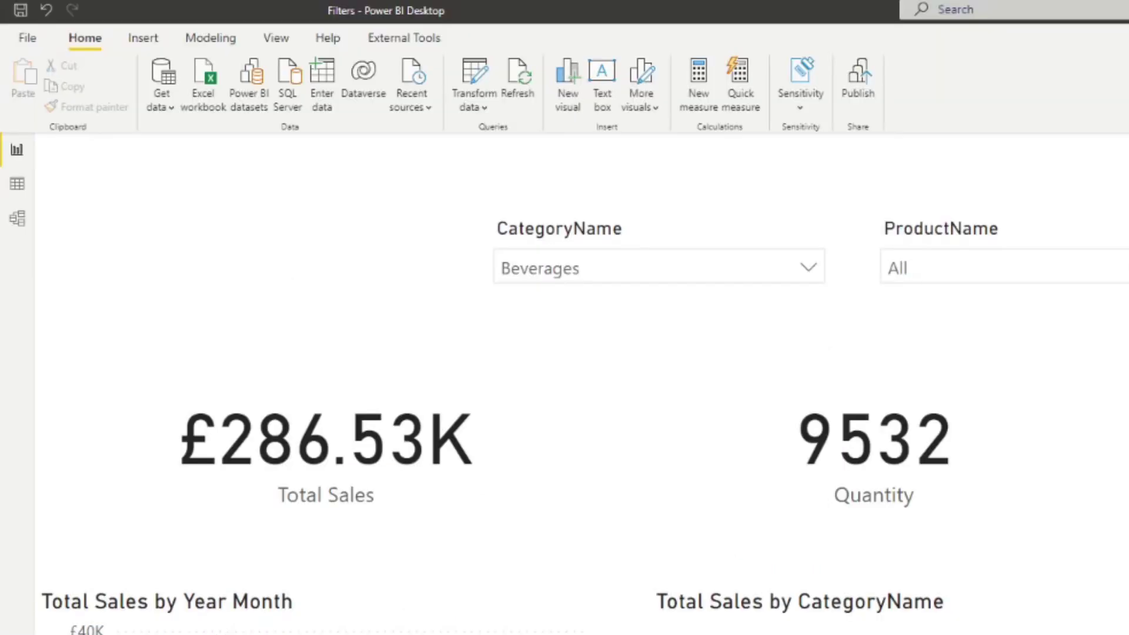
Launch DAX Studio from External Tools, connected to this report's model.
left_click(415, 45)
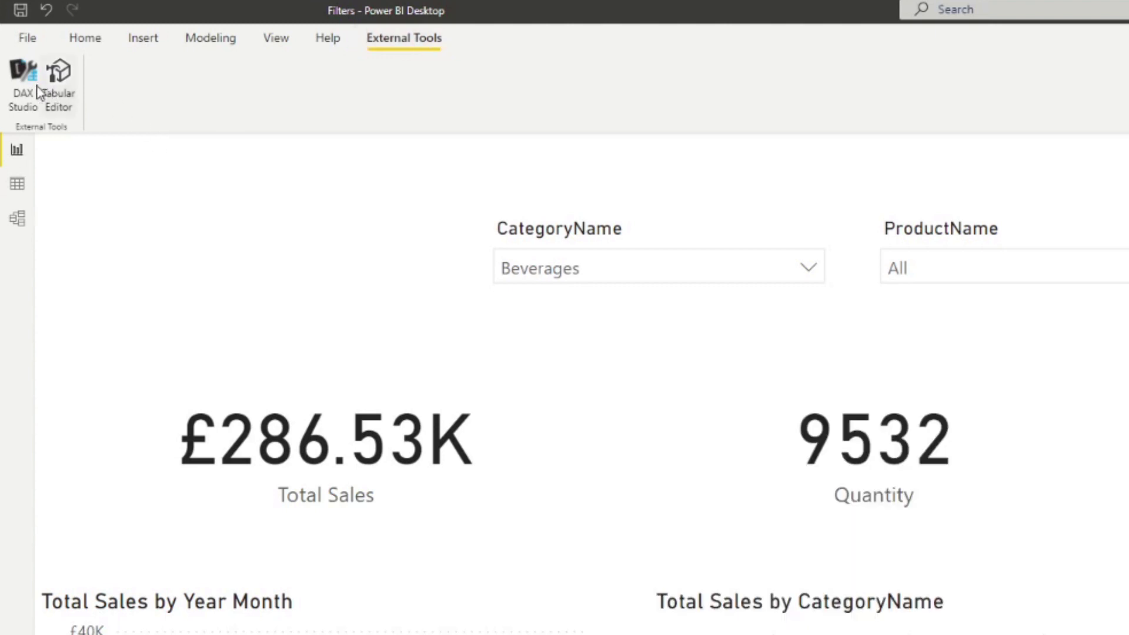
left_click(22, 92)
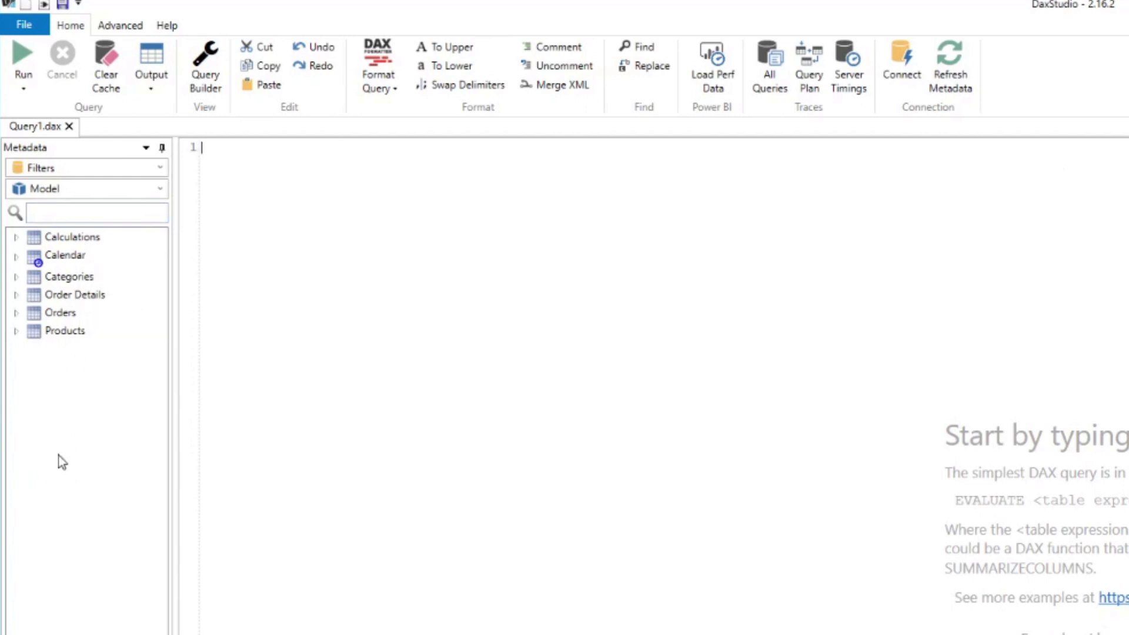
right_click(91, 298)
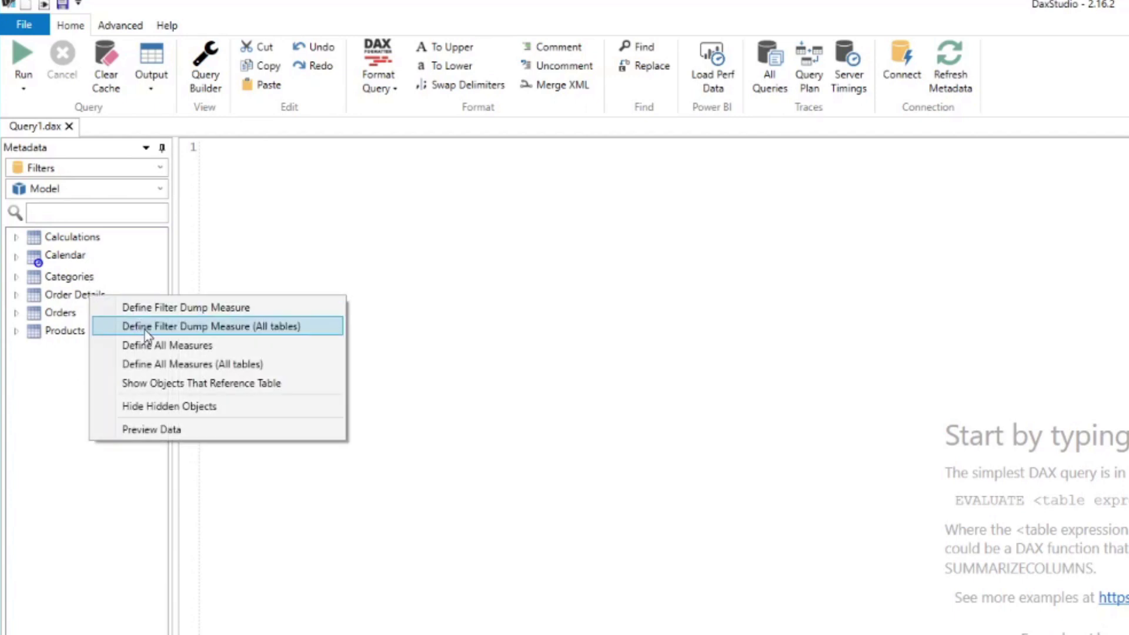
left_click(178, 312)
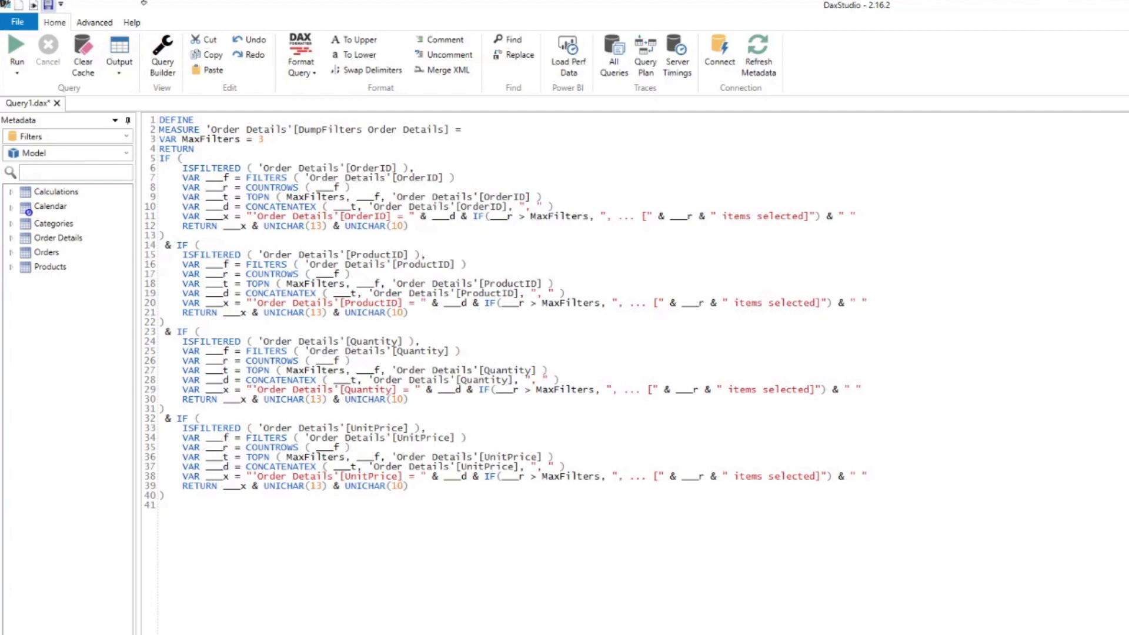
key("ctrl+a")
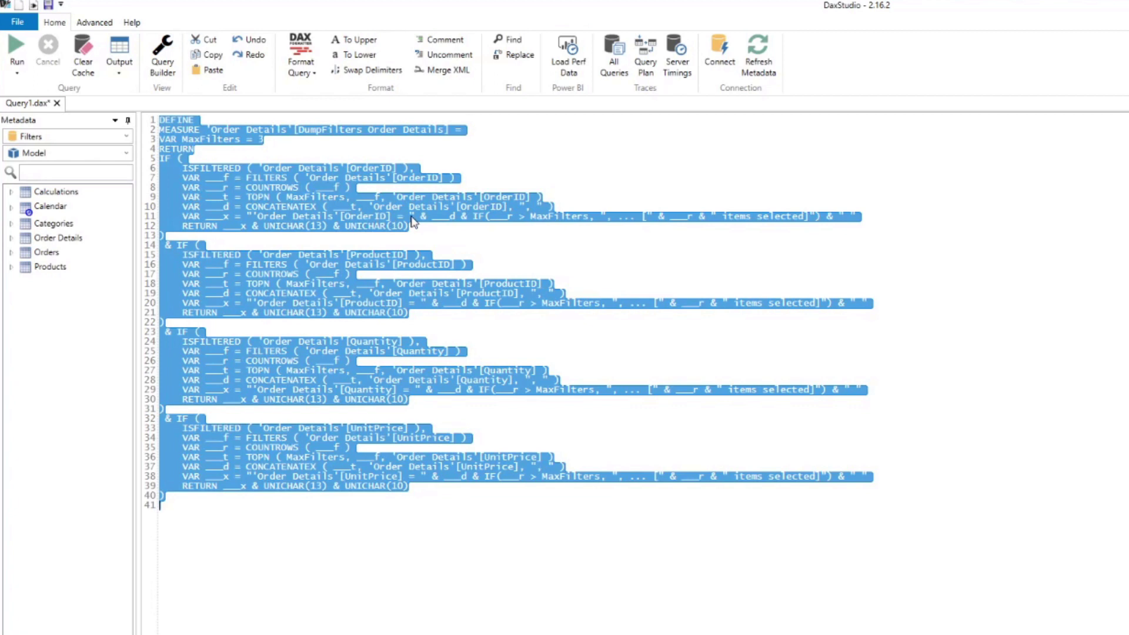
key("Delete")
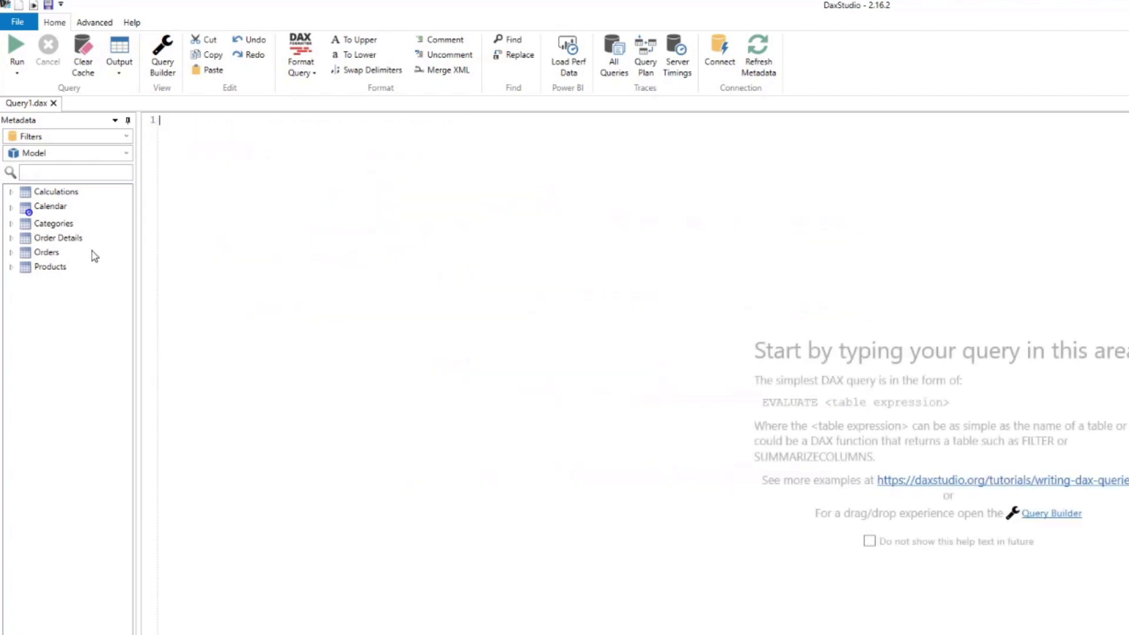
Generate an all-tables filter dump measure from Order Details, select all its code, and close DAX Studio.
right_click(60, 239)
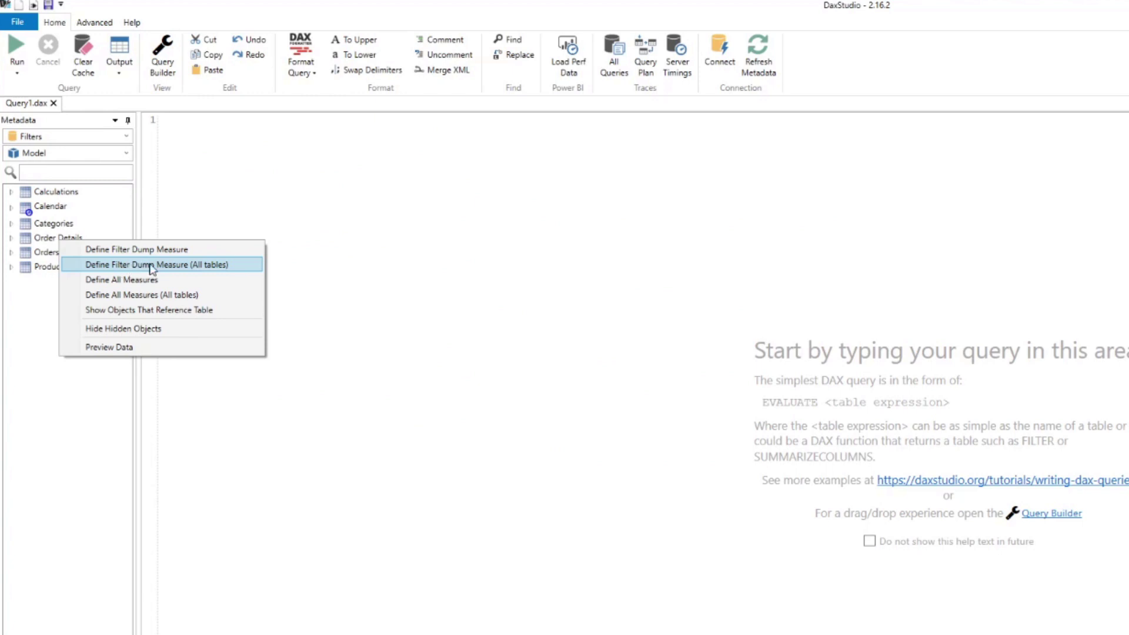
left_click(168, 265)
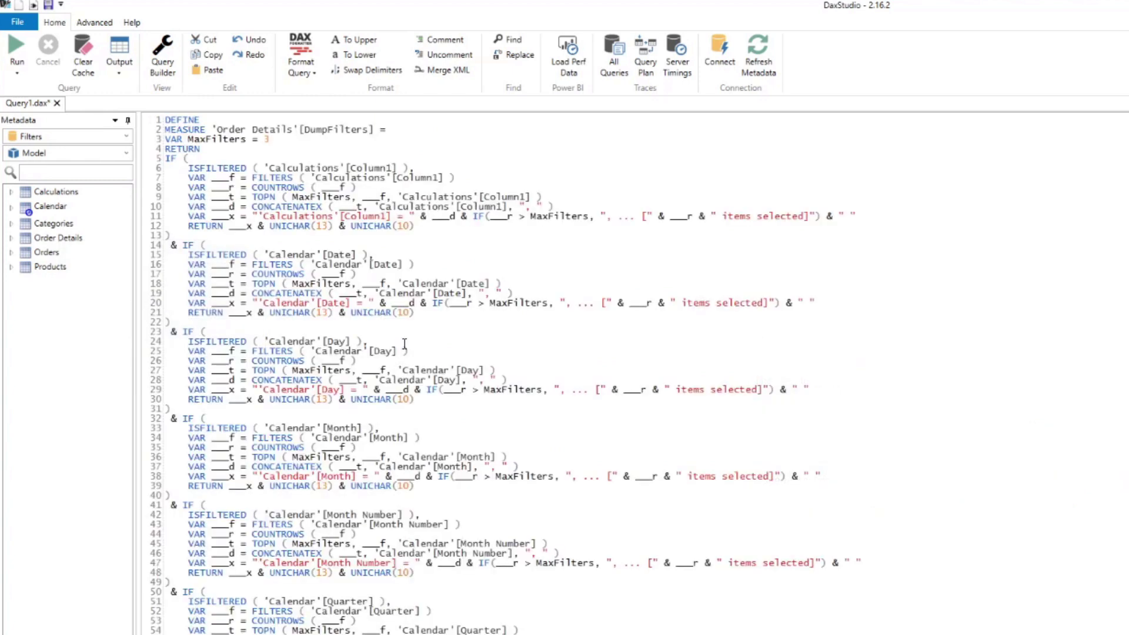
scroll(405, 344, "down", 17)
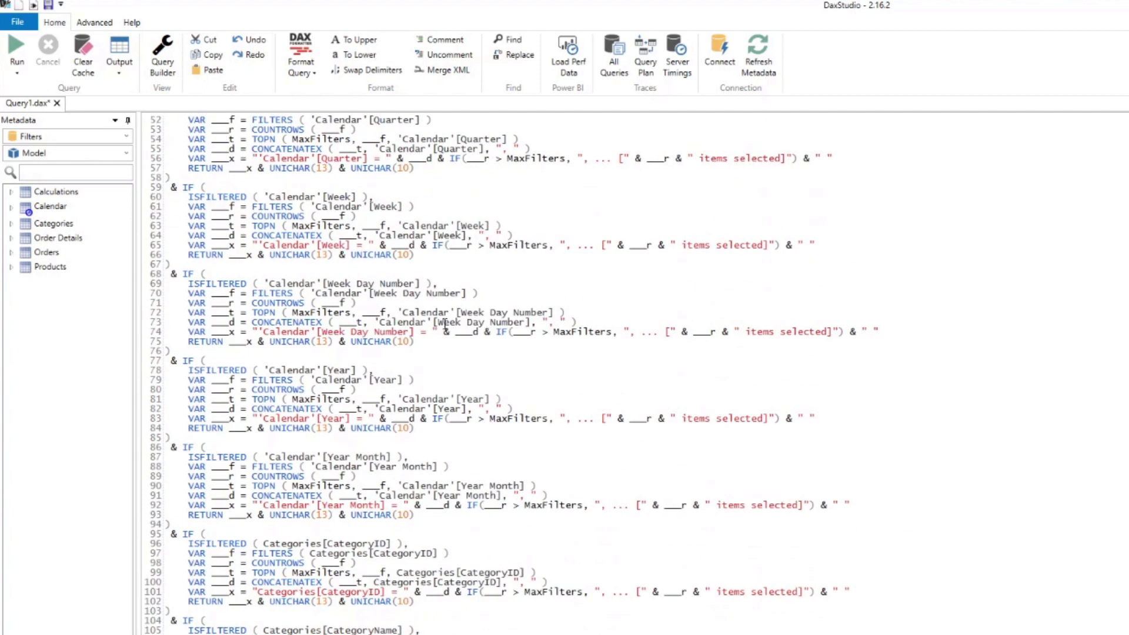
scroll(445, 323, "down", 20)
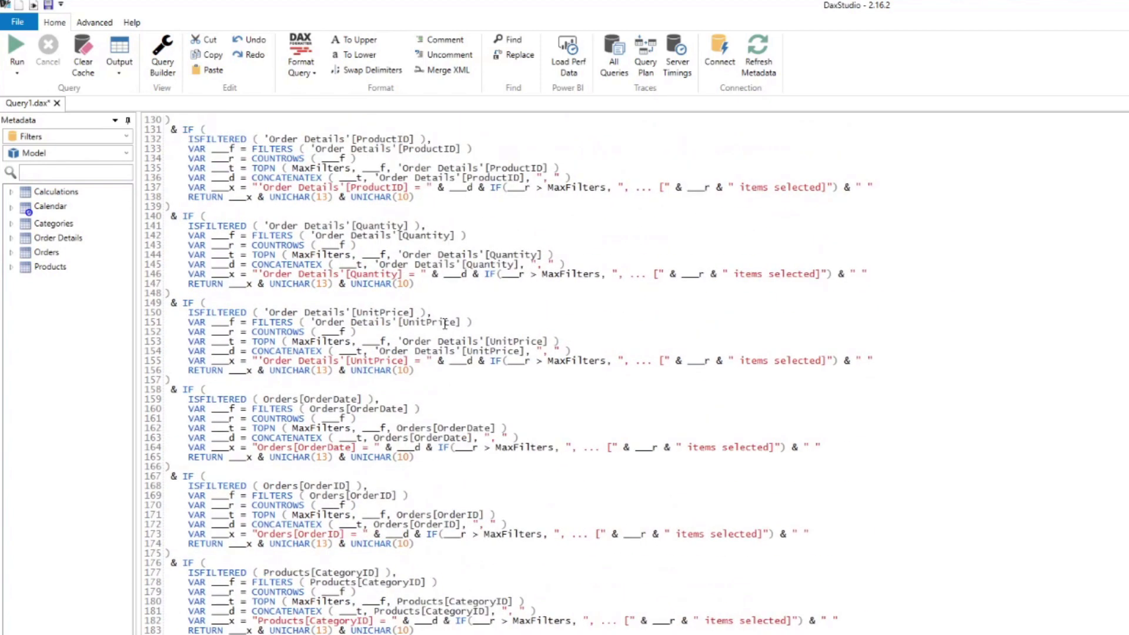
scroll(538, 503, "up", 14)
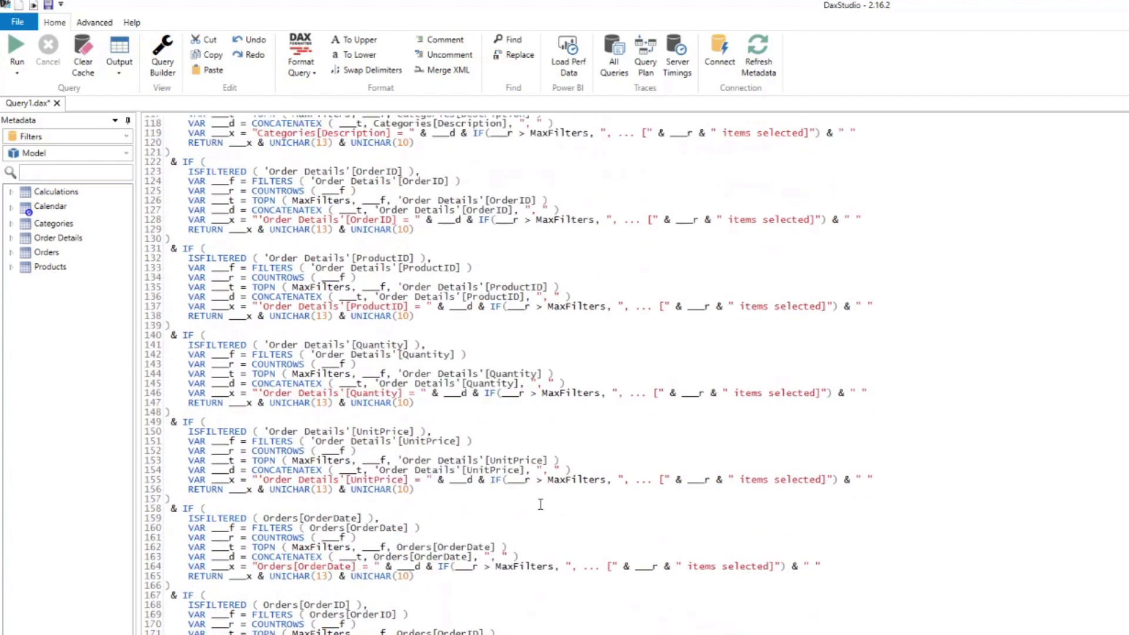
scroll(540, 504, "up", 20)
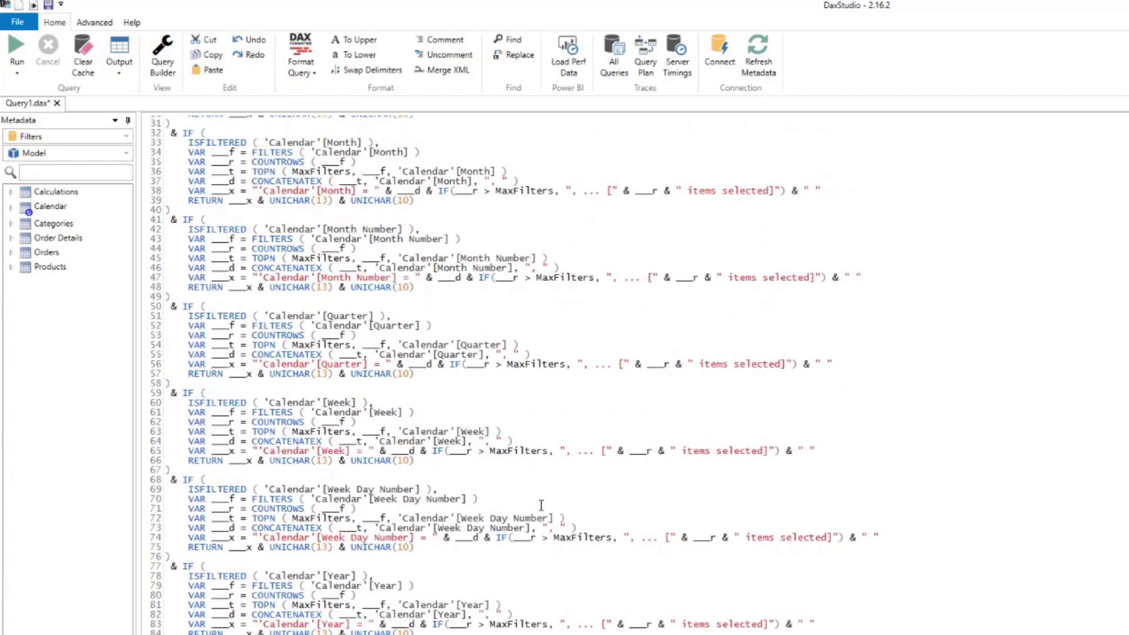
scroll(541, 505, "up", 3)
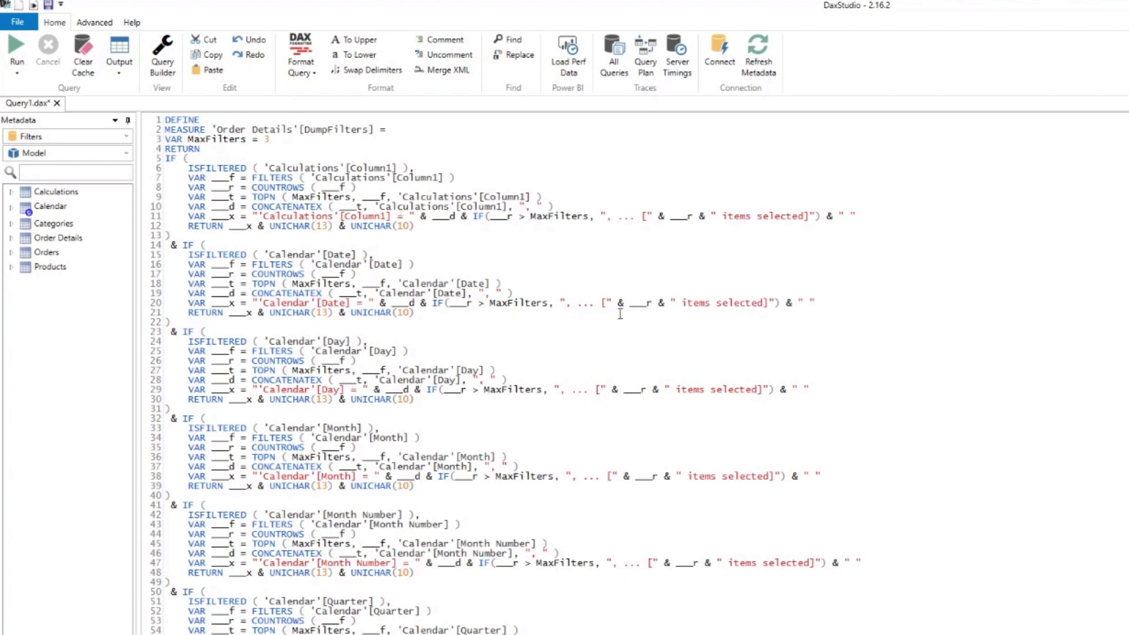
scroll(623, 357, "down", 3)
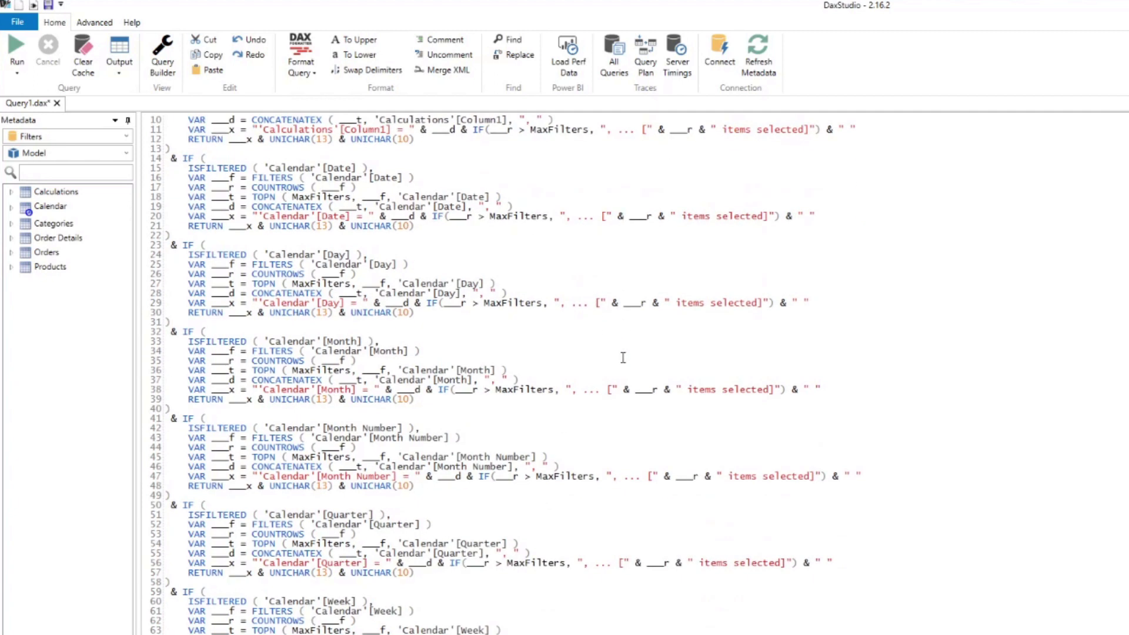
scroll(623, 358, "up", 3)
key("ctrl+a")
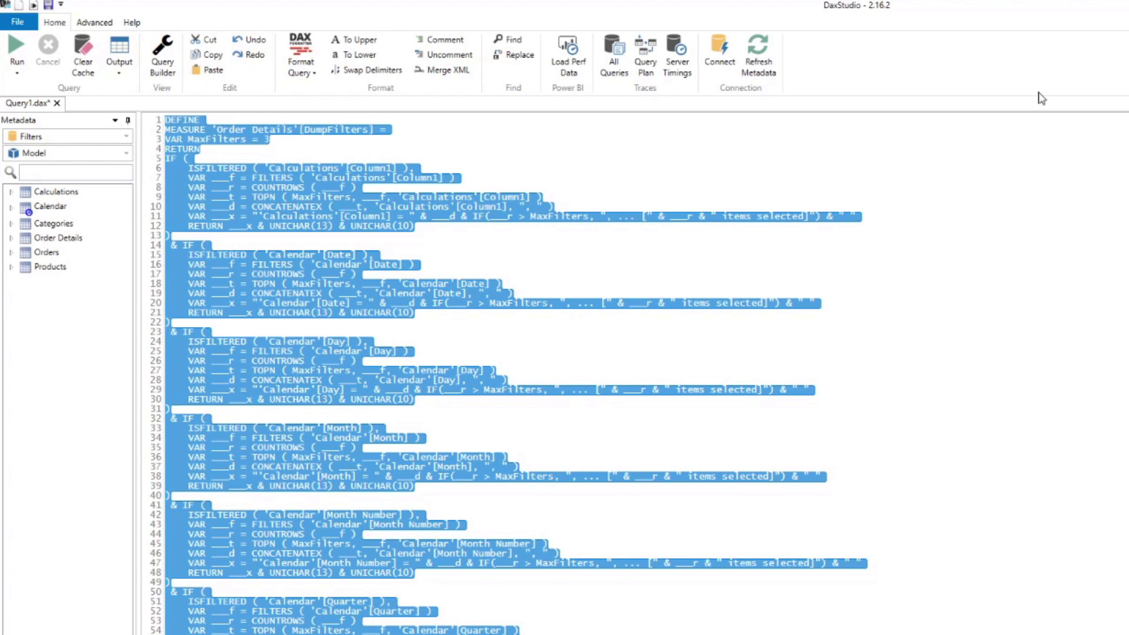
key("alt+F4")
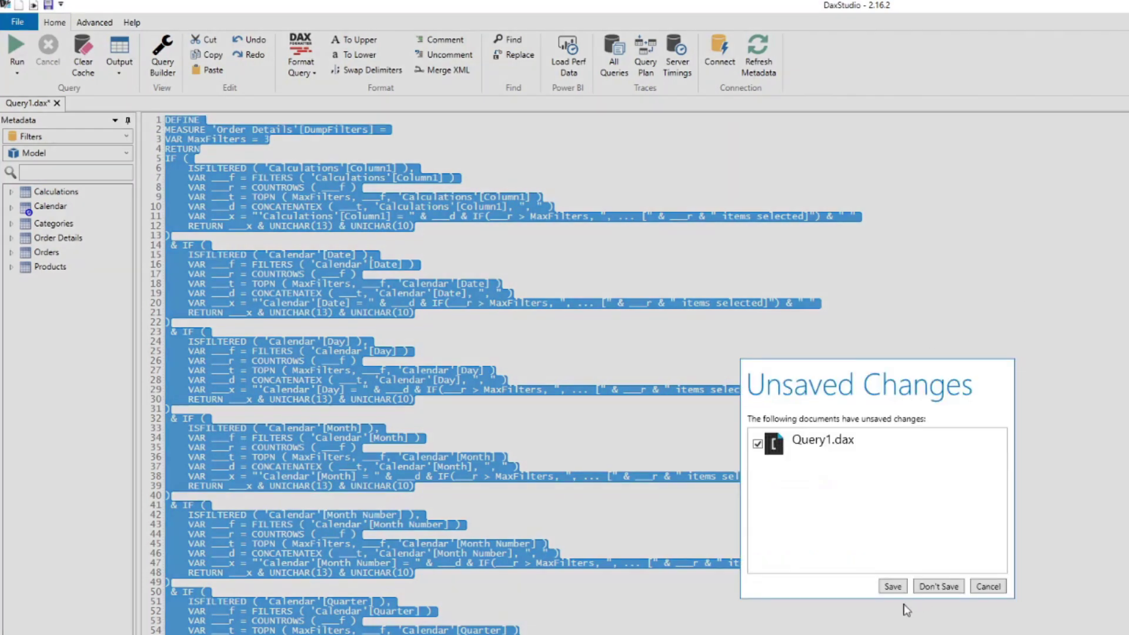
Discard the DAX Studio query and start a new measure named 'Filters Applied ='.
left_click(932, 588)
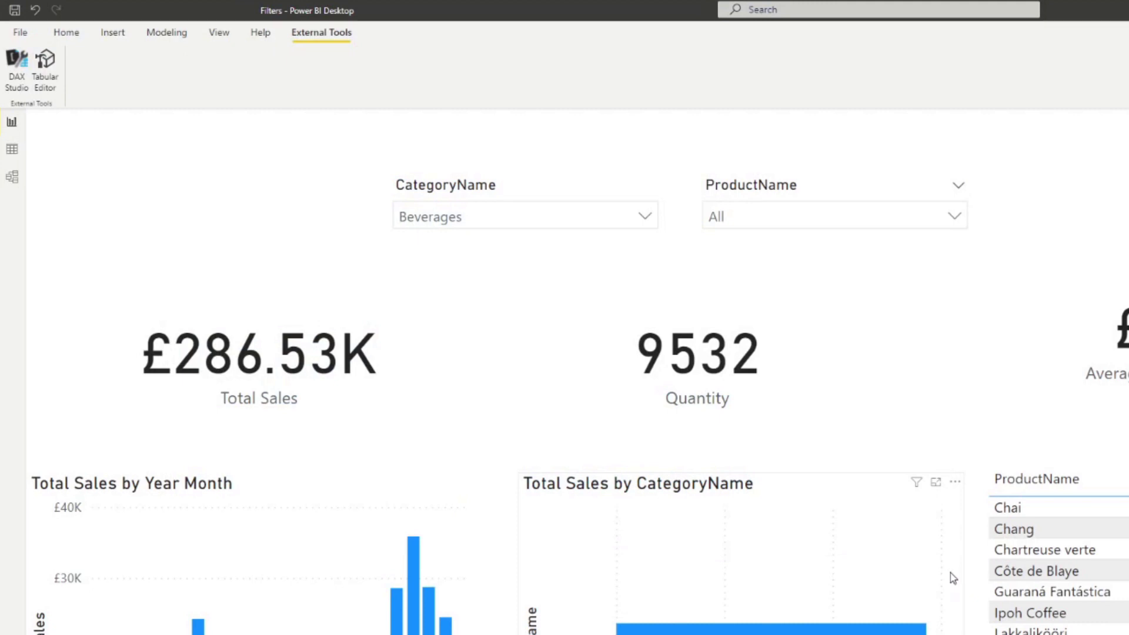
left_click(67, 33)
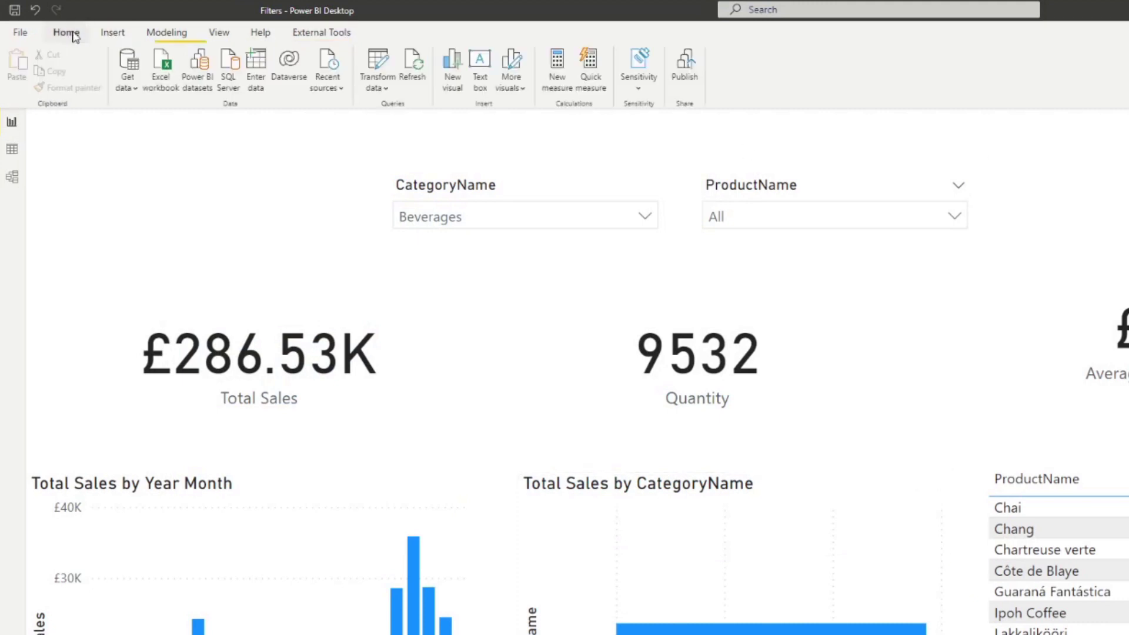
left_click(557, 66)
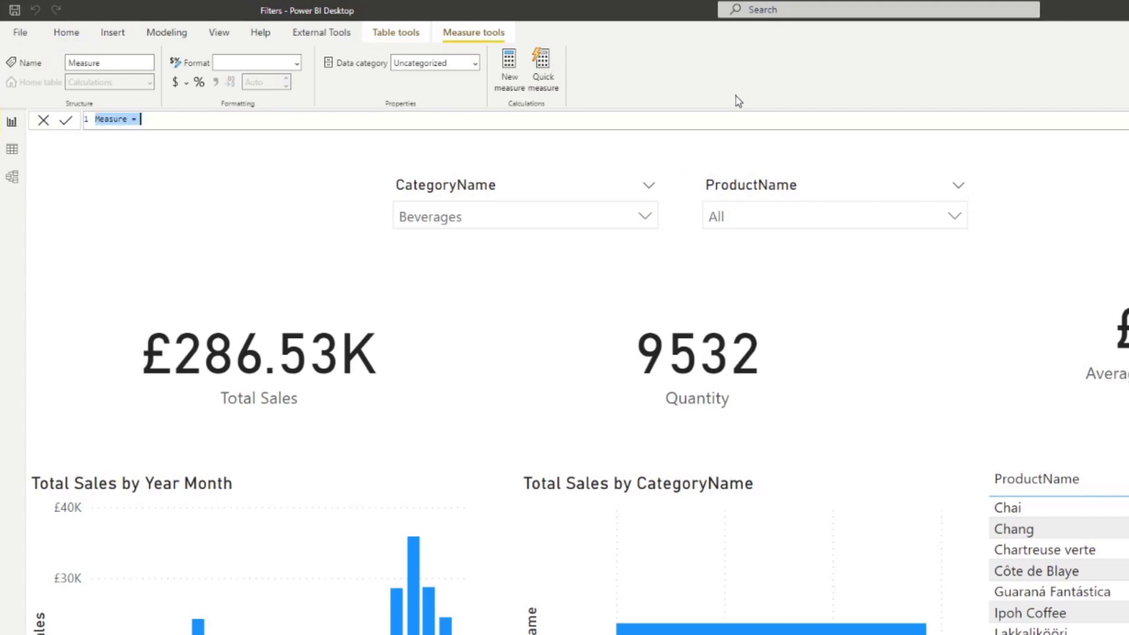
type("Filters Applied =")
key("shift+Return")
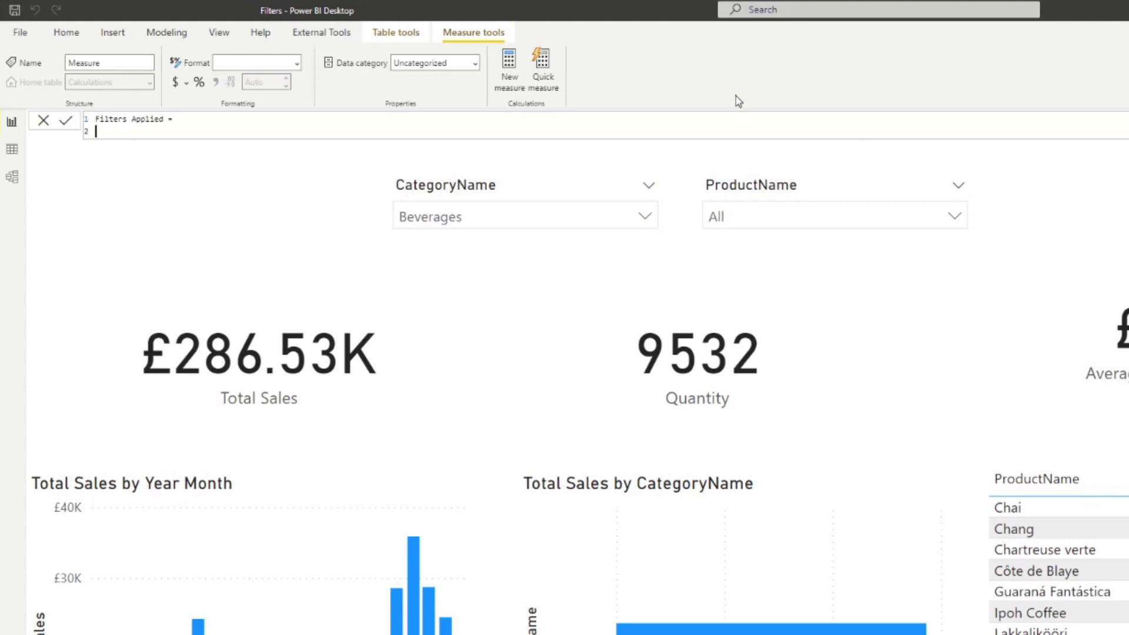
Paste the filter-dump DAX, delete the DEFINE/MEASURE header lines, and commit the measure.
key("ctrl+v")
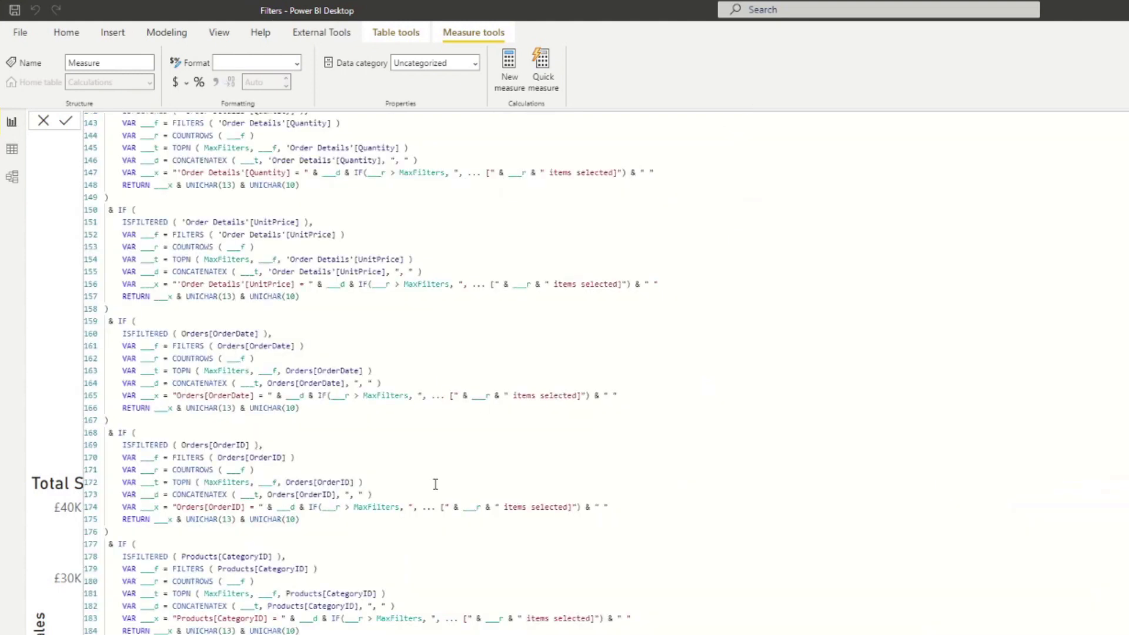
left_click(406, 516)
scroll(406, 516, "up", 15)
scroll(406, 516, "up", 20)
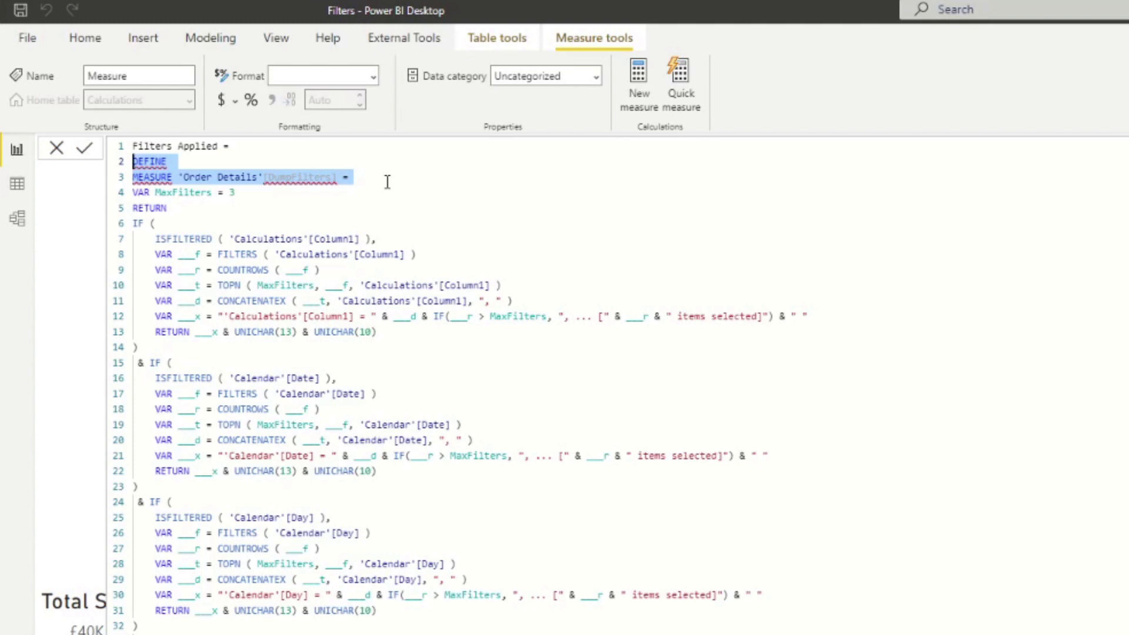
key("Delete")
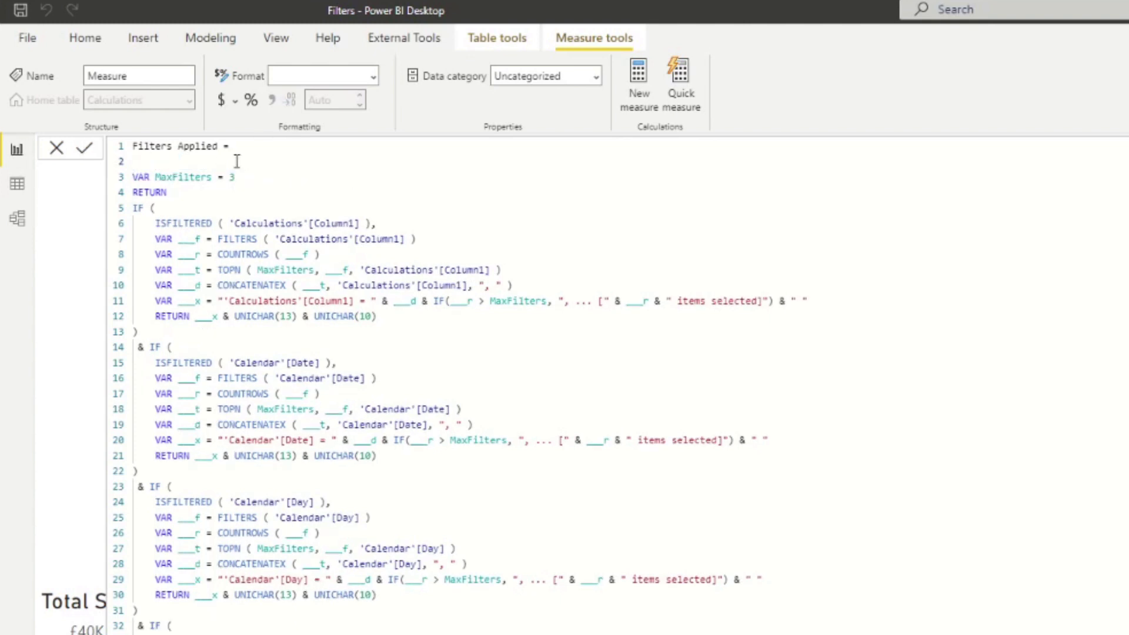
key("Delete")
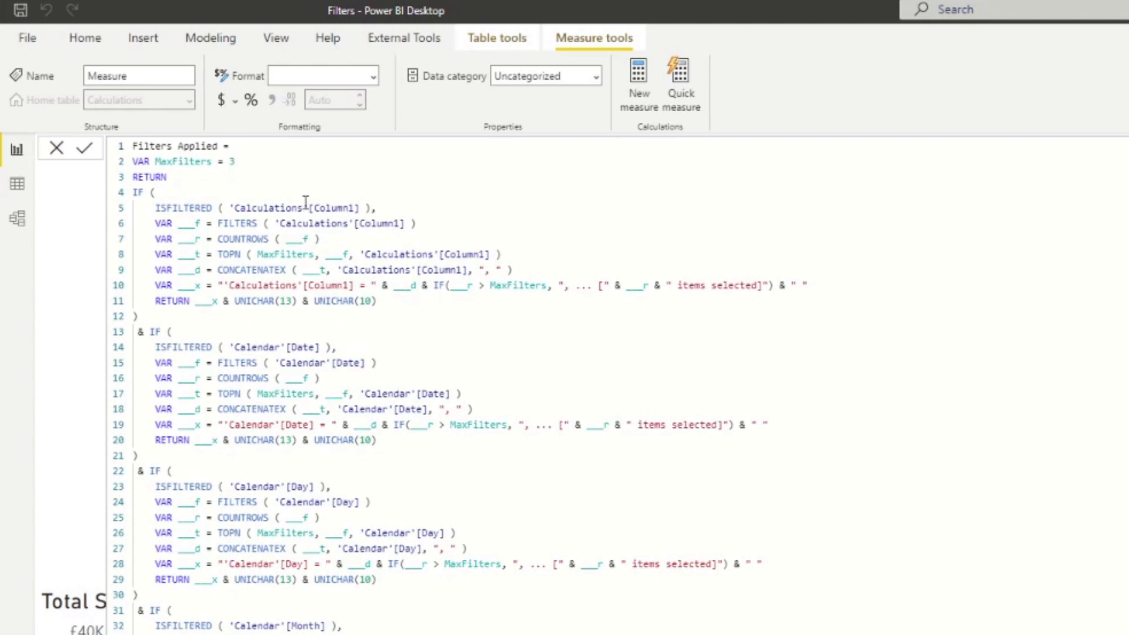
key("Return")
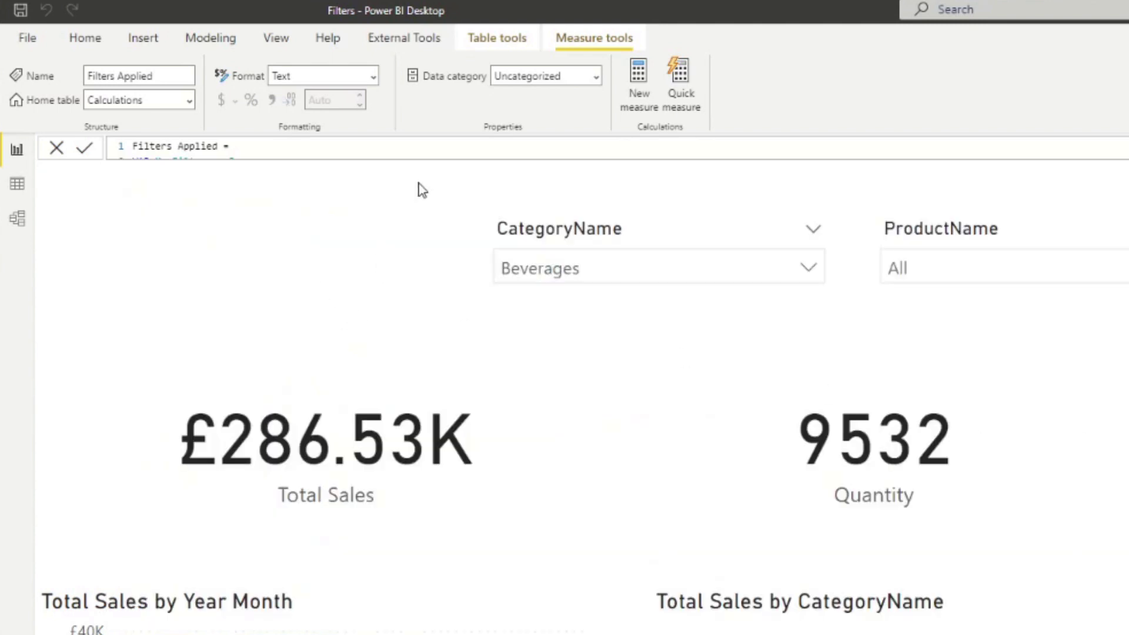
Insert a short text box at the top-left reading 'Filters applied:' and begin adding a dynamic value.
left_click(338, 261)
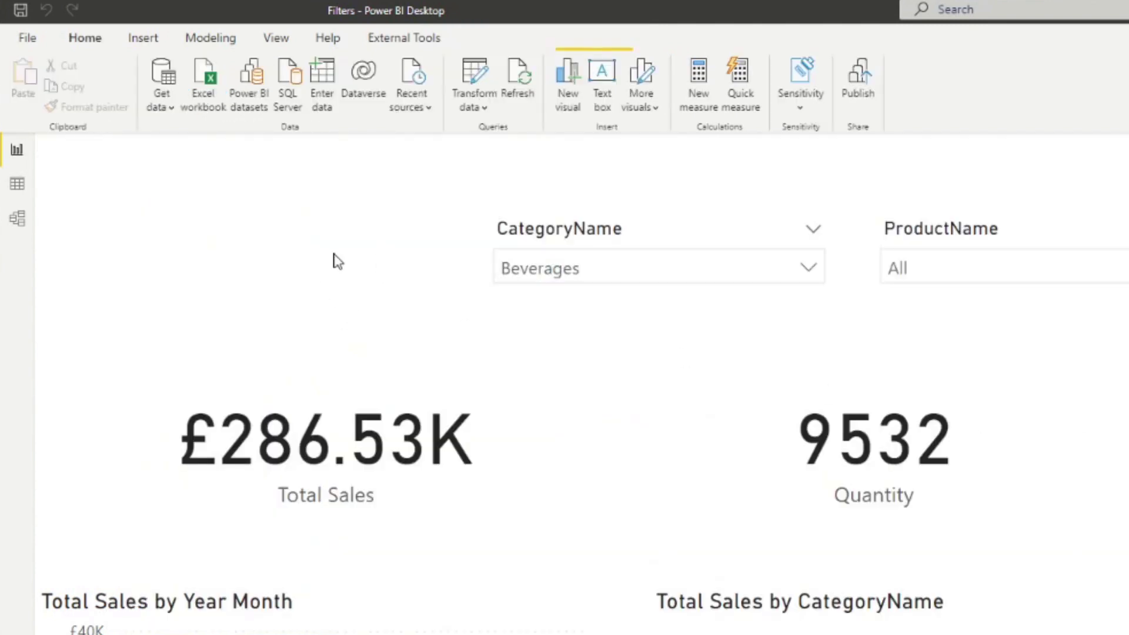
left_click(144, 39)
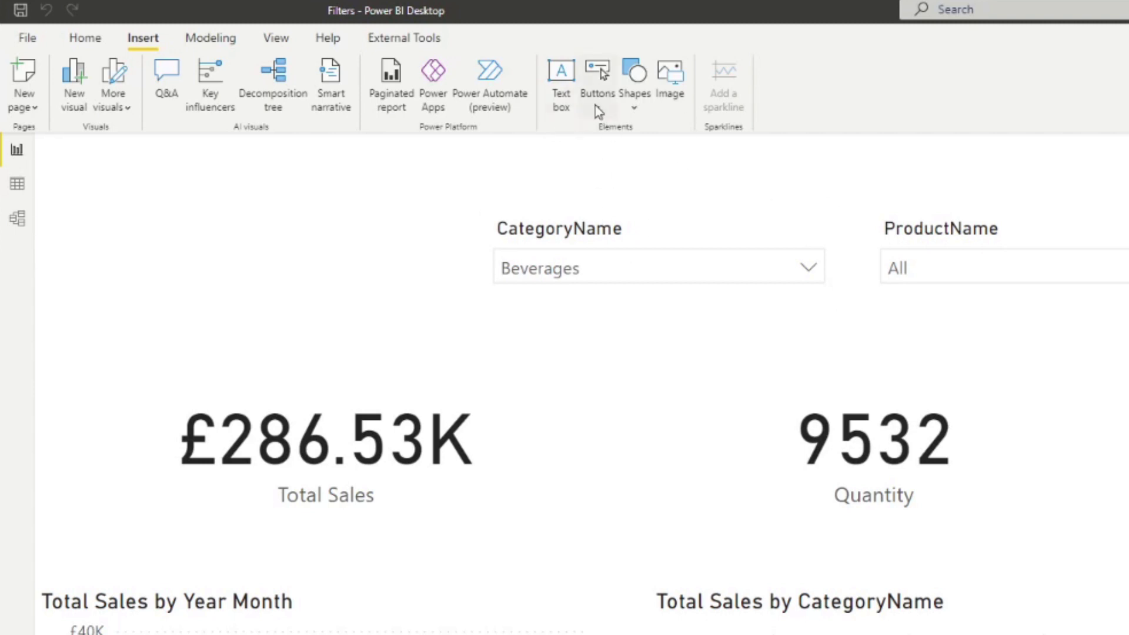
left_click(574, 69)
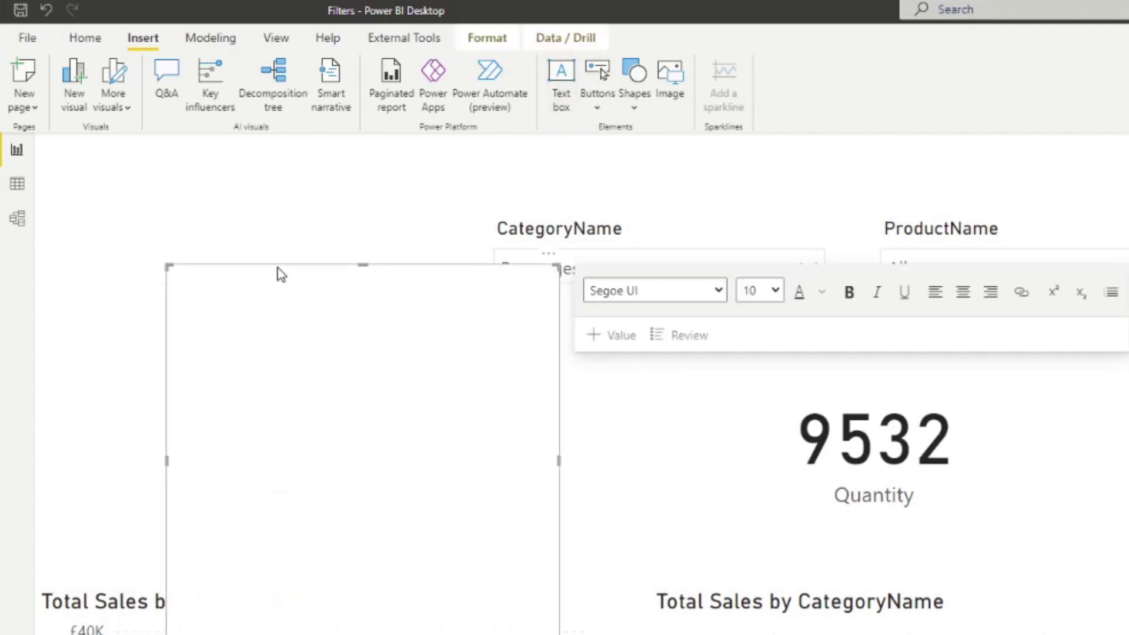
left_click_drag(277, 271, 141, 136)
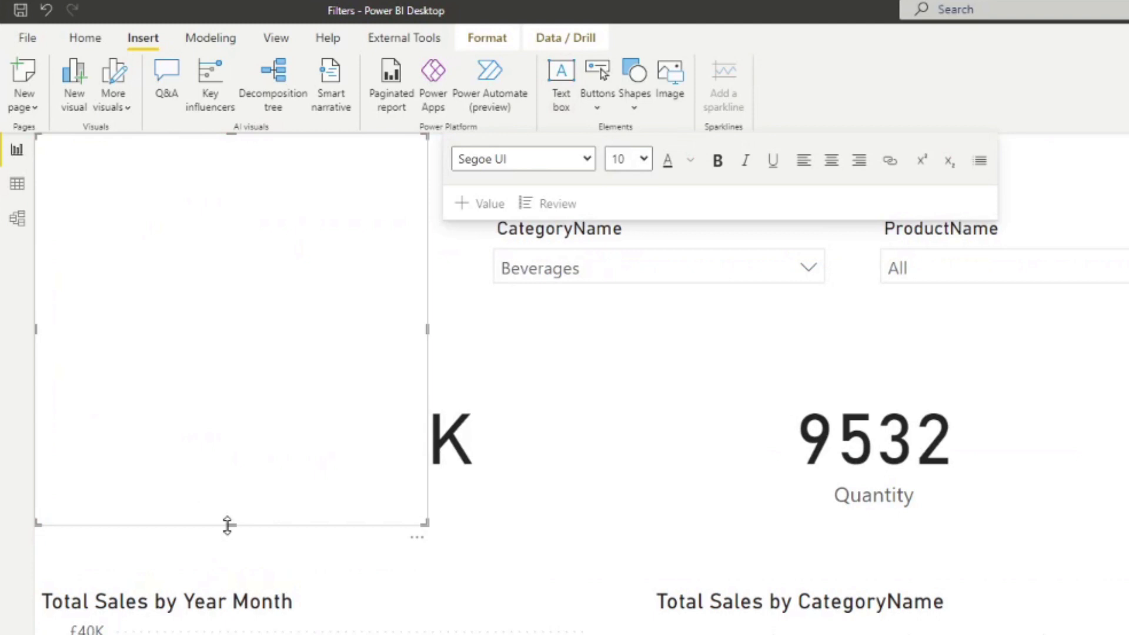
left_click_drag(227, 526, 246, 224)
type("Fil")
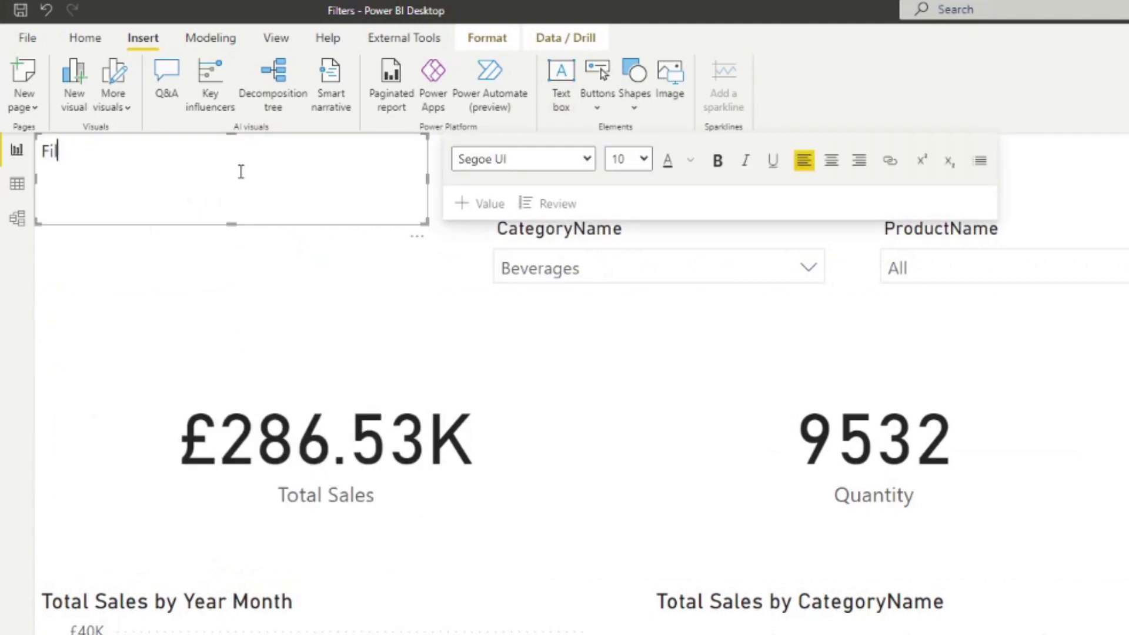
type("ters applied:")
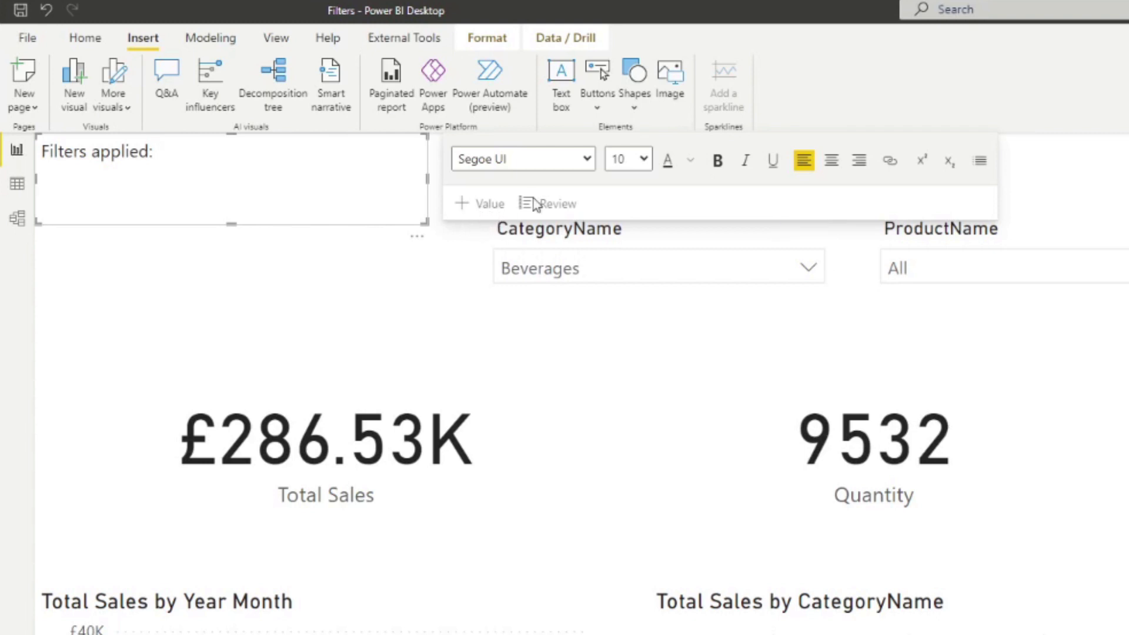
left_click(488, 208)
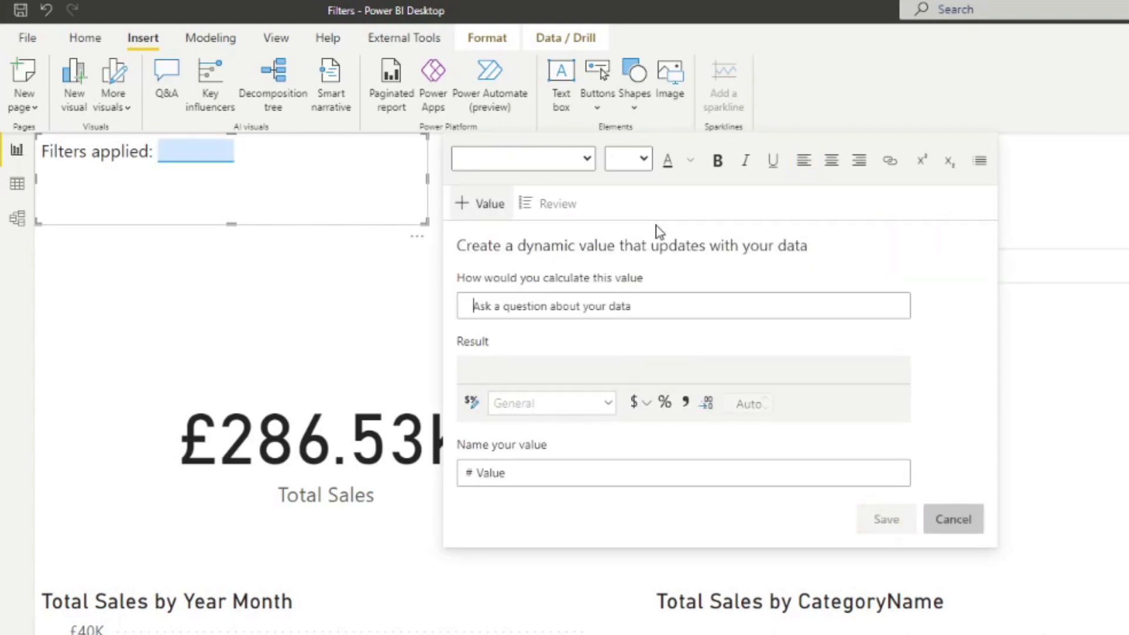
Set the text box's dynamic value to the Filters Applied measure.
type("filters applied")
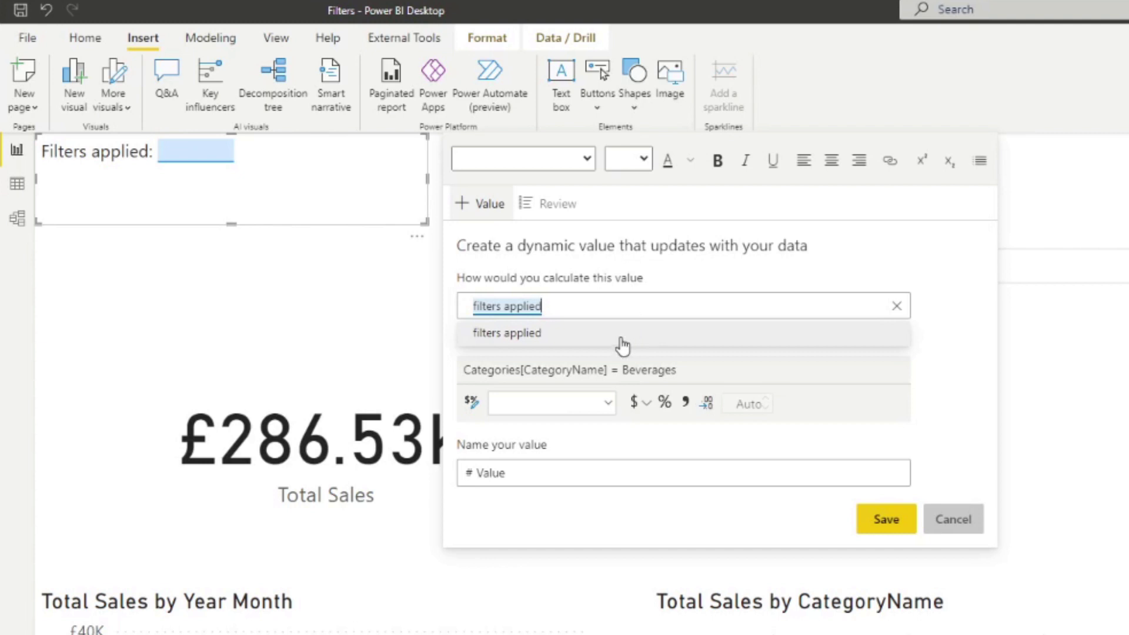
left_click(548, 339)
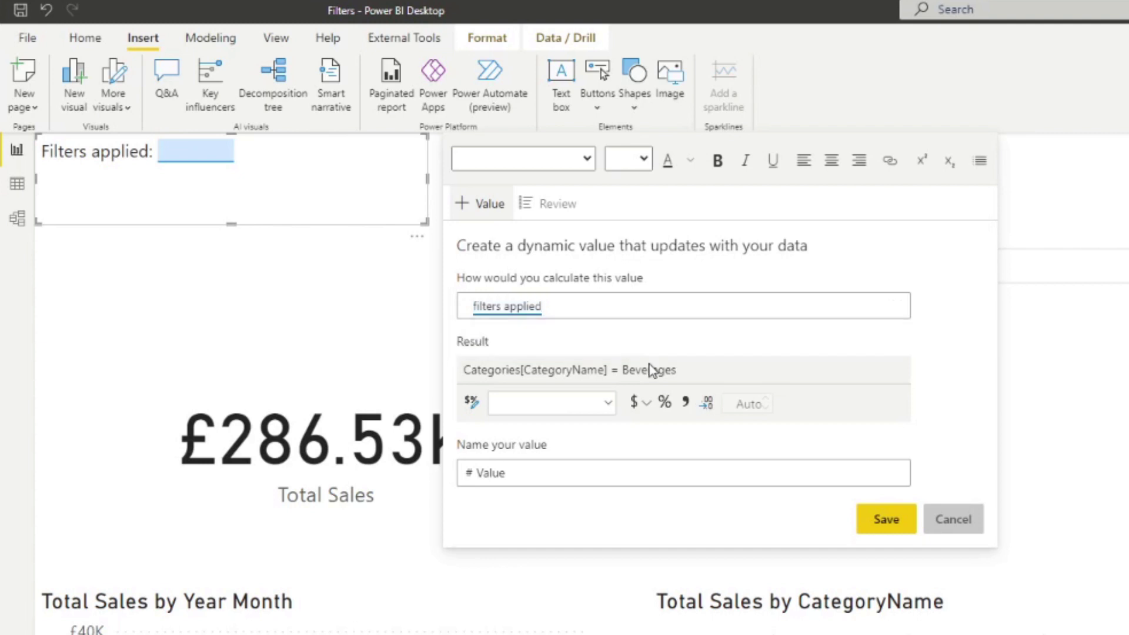
left_click(879, 523)
Set the text box font size to 8, widen it across the page, and reduce its height.
key("ctrl+a")
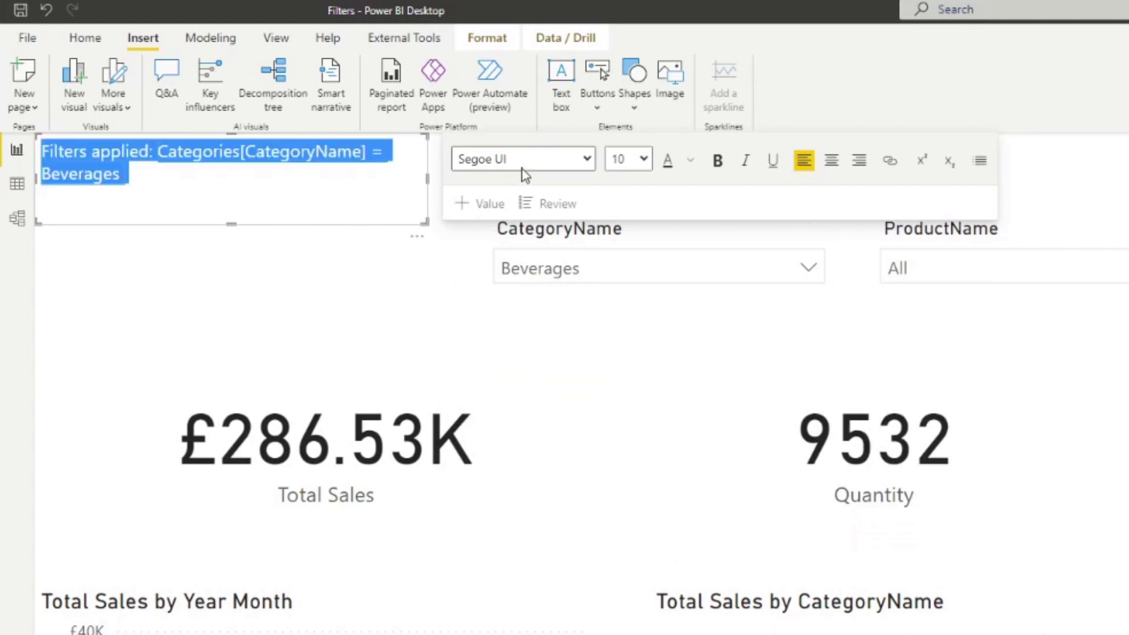
left_click(644, 160)
left_click(629, 193)
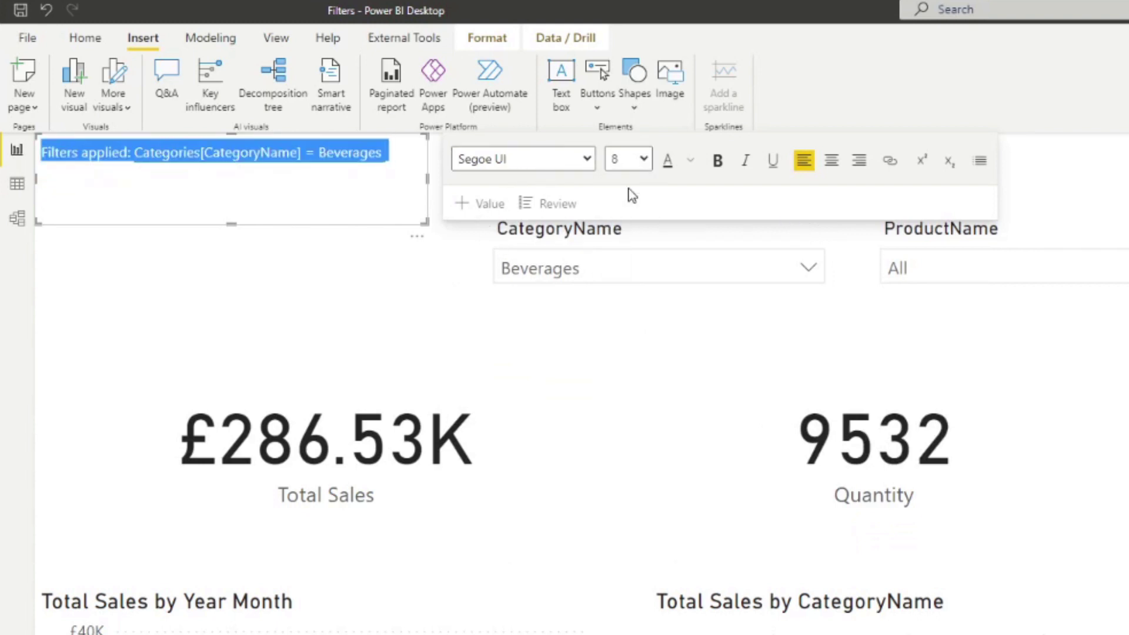
left_click(429, 176)
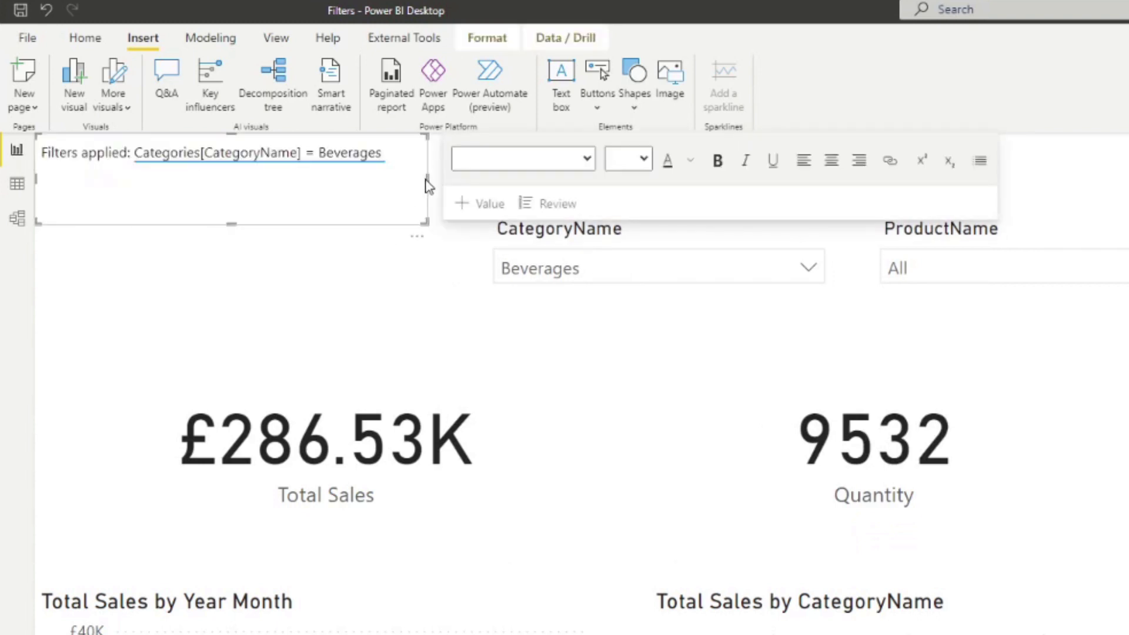
left_click_drag(428, 177, 1128, 169)
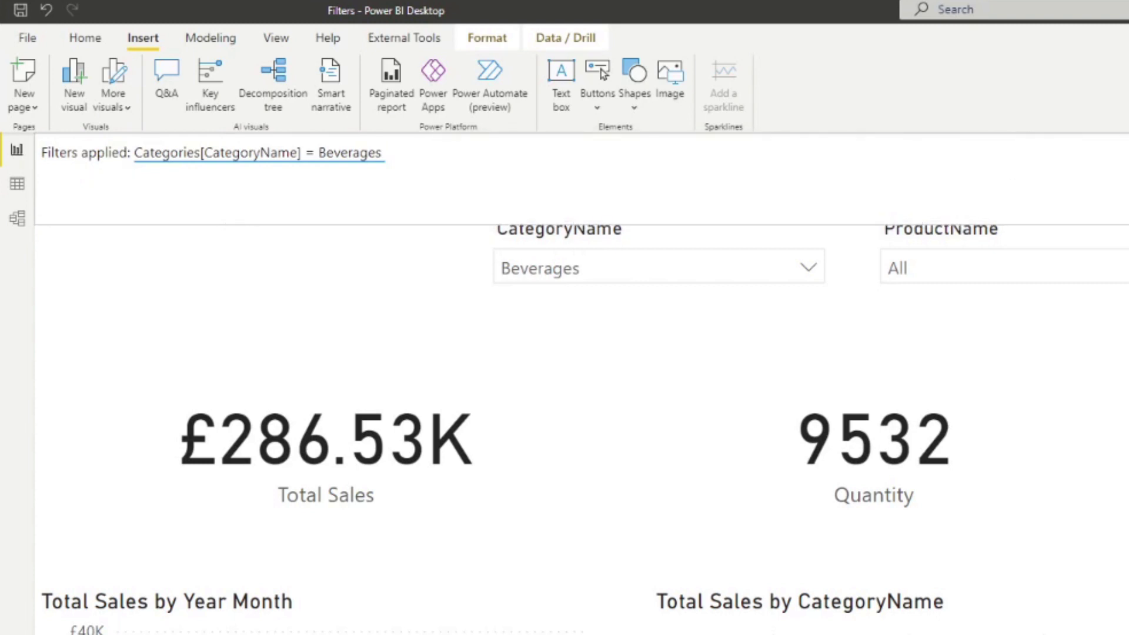
left_click_drag(876, 222, 894, 176)
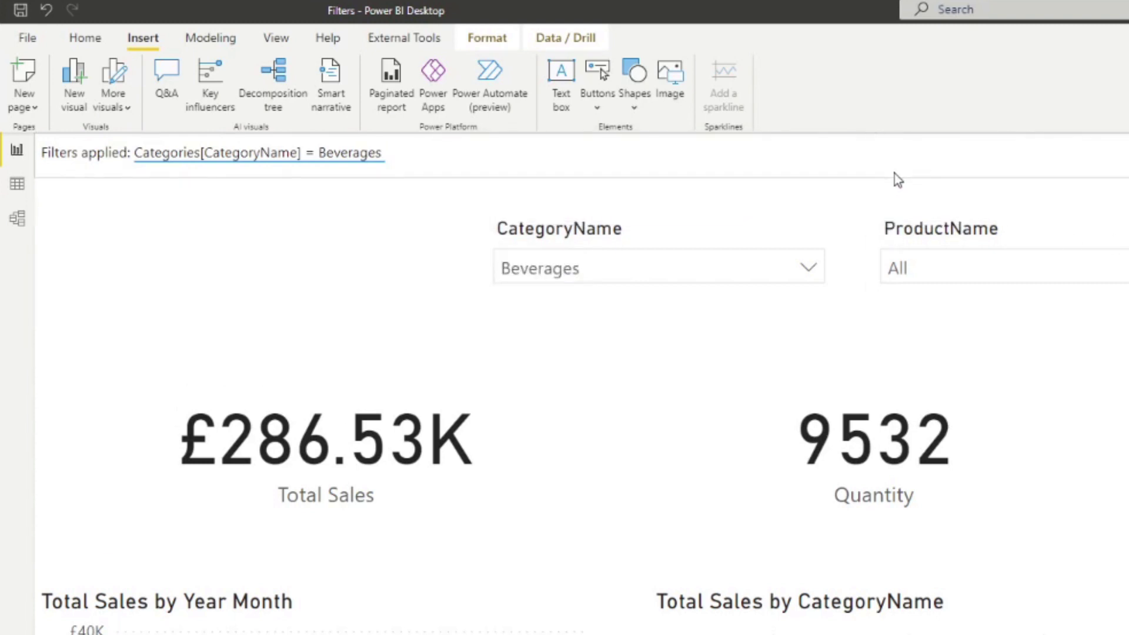
Filter categories to Beverages, Condiments and Confections, and the product to Aniseed Syrup.
left_click(410, 317)
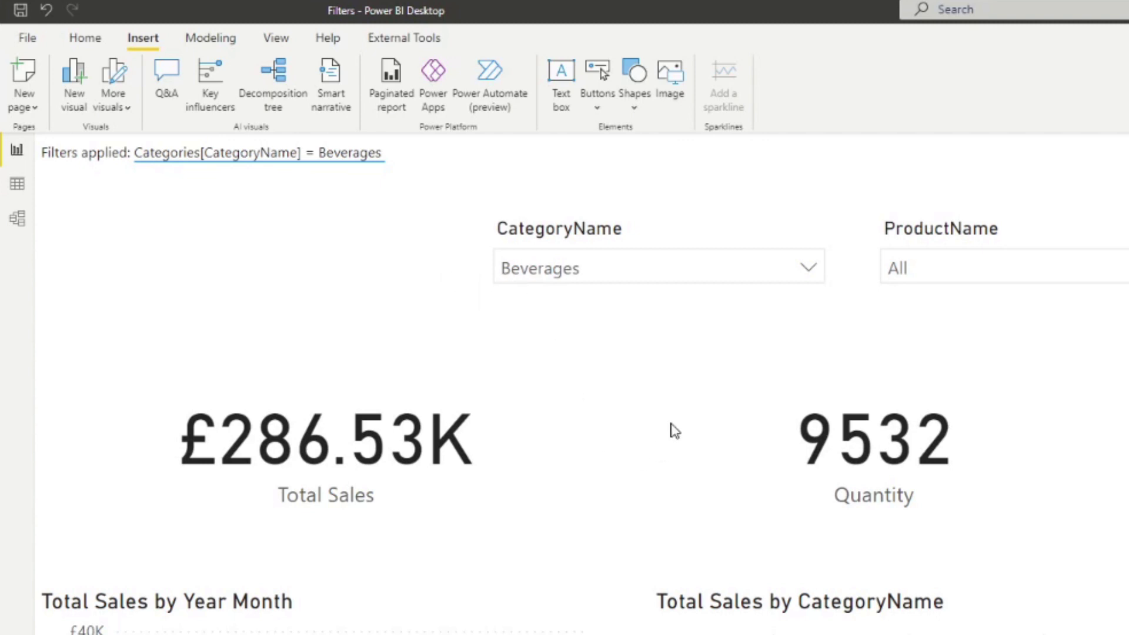
left_click(704, 270)
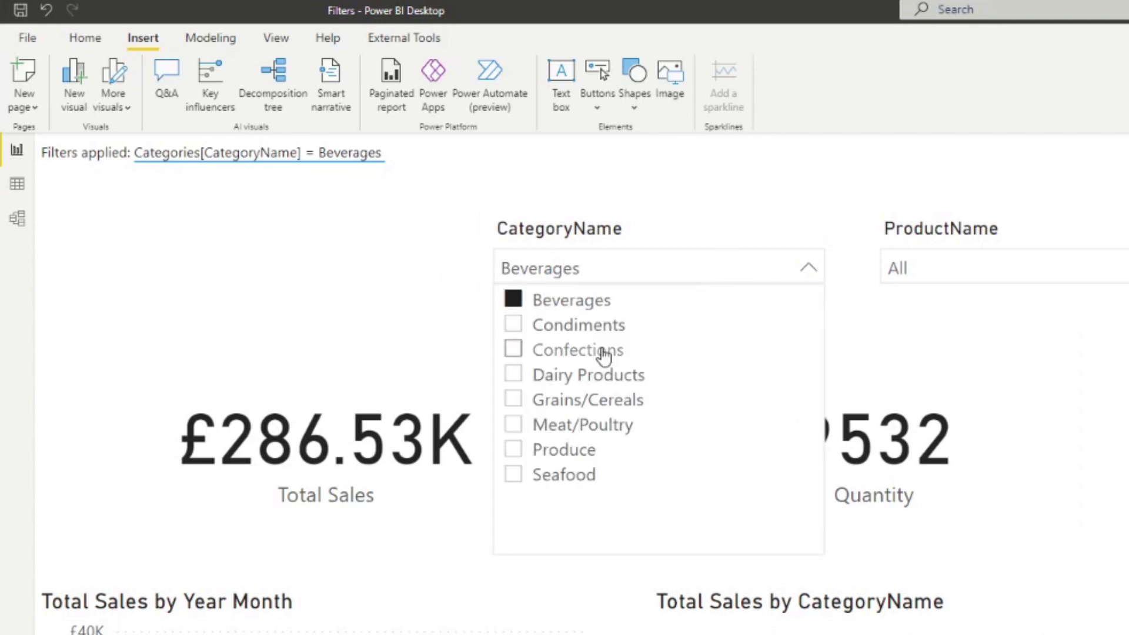
left_click(601, 309)
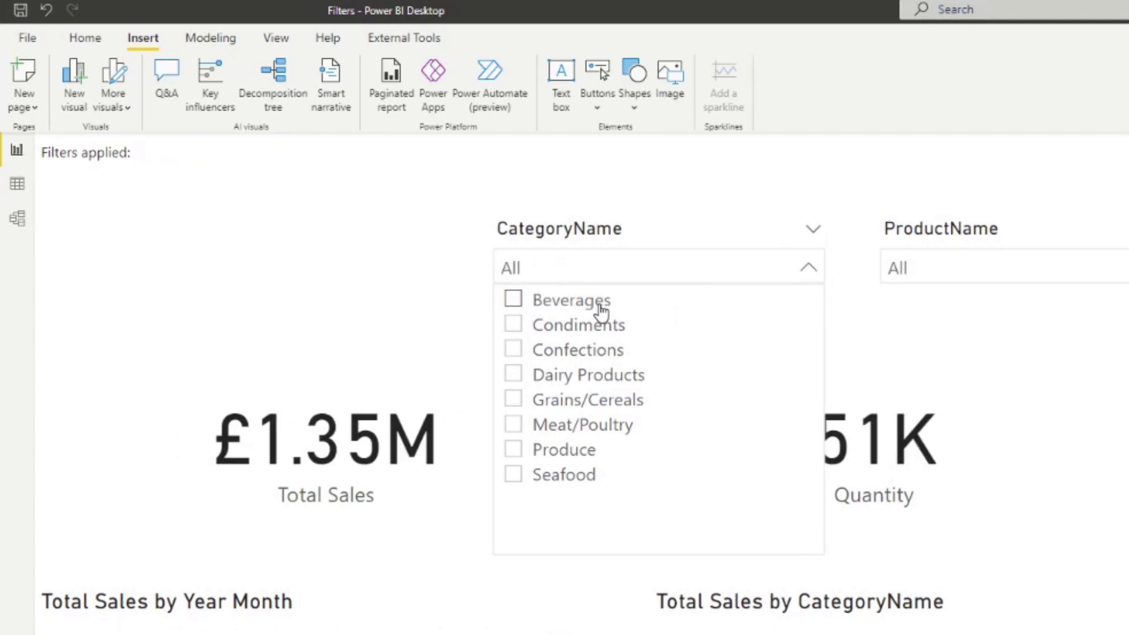
left_click(547, 303)
left_click(570, 324)
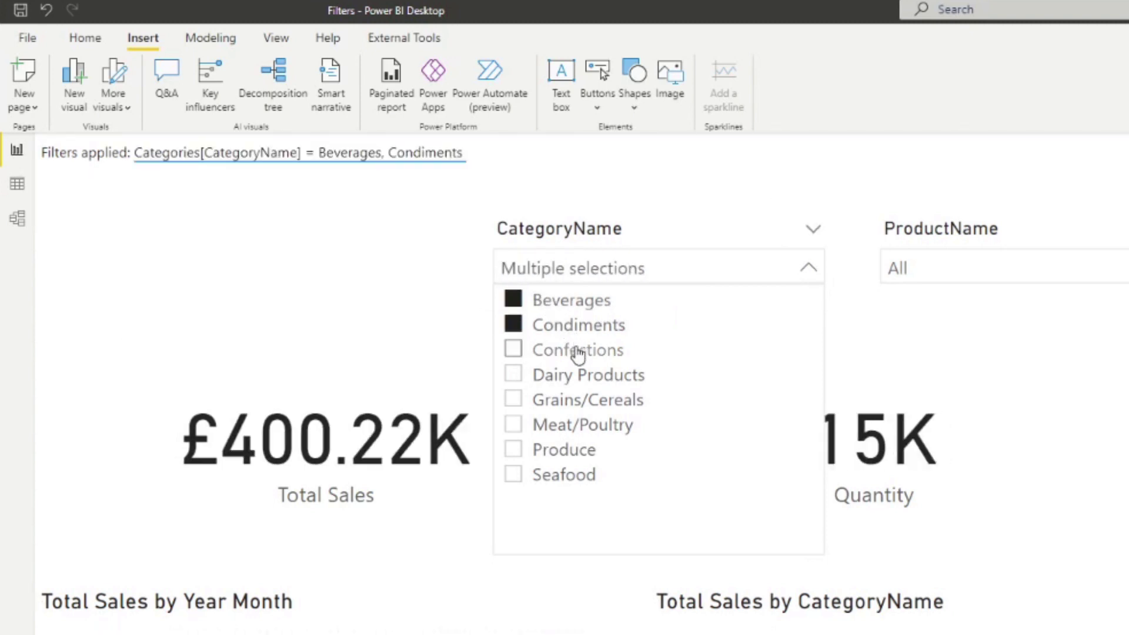
left_click(578, 351)
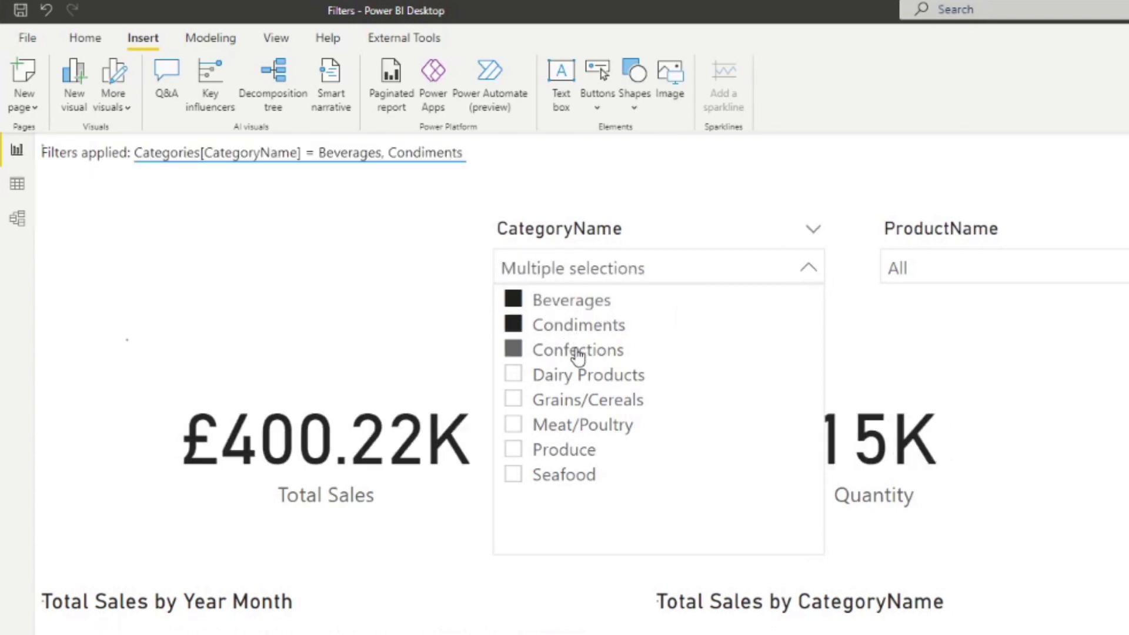
left_click(1011, 272)
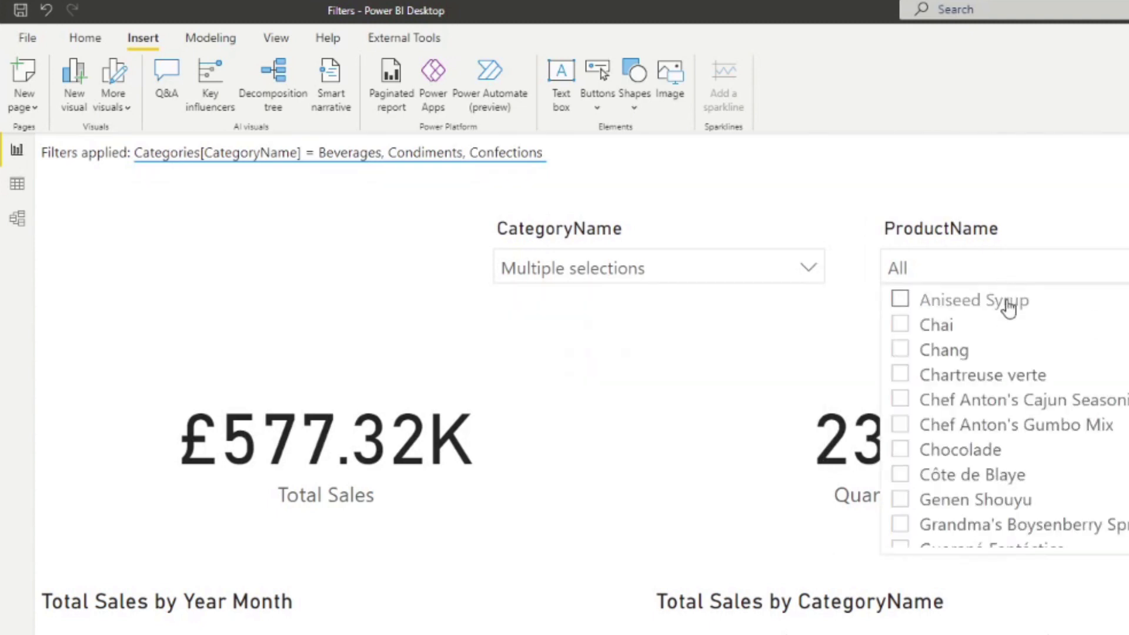
left_click(1009, 307)
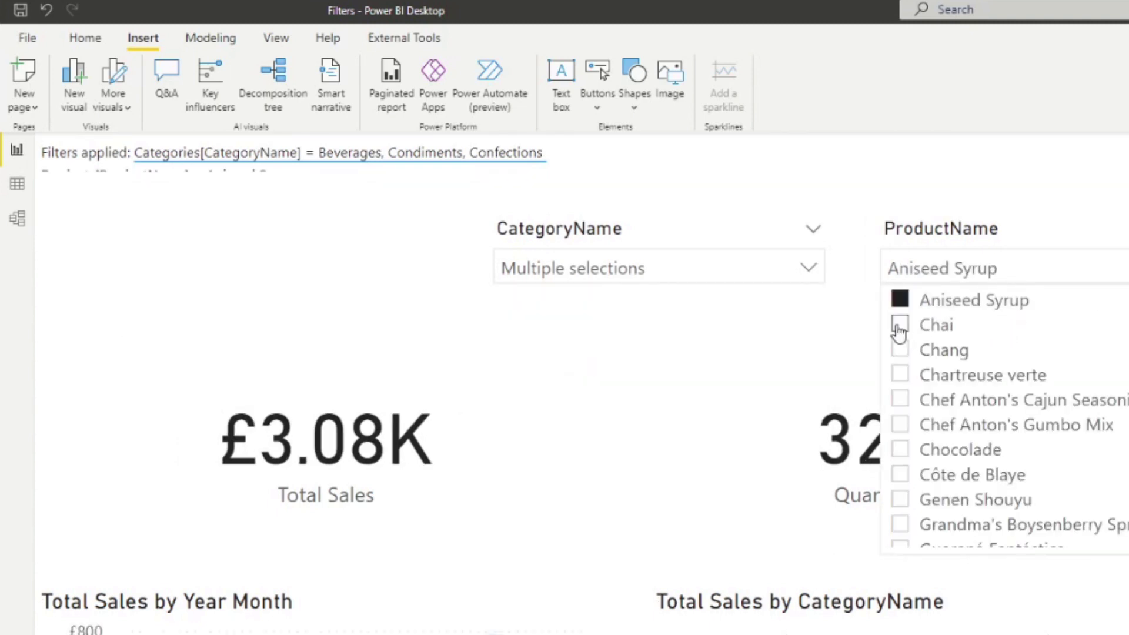
Make the filters text box tall enough to show both filter lines.
left_click(726, 151)
scroll(725, 151, "down", 1)
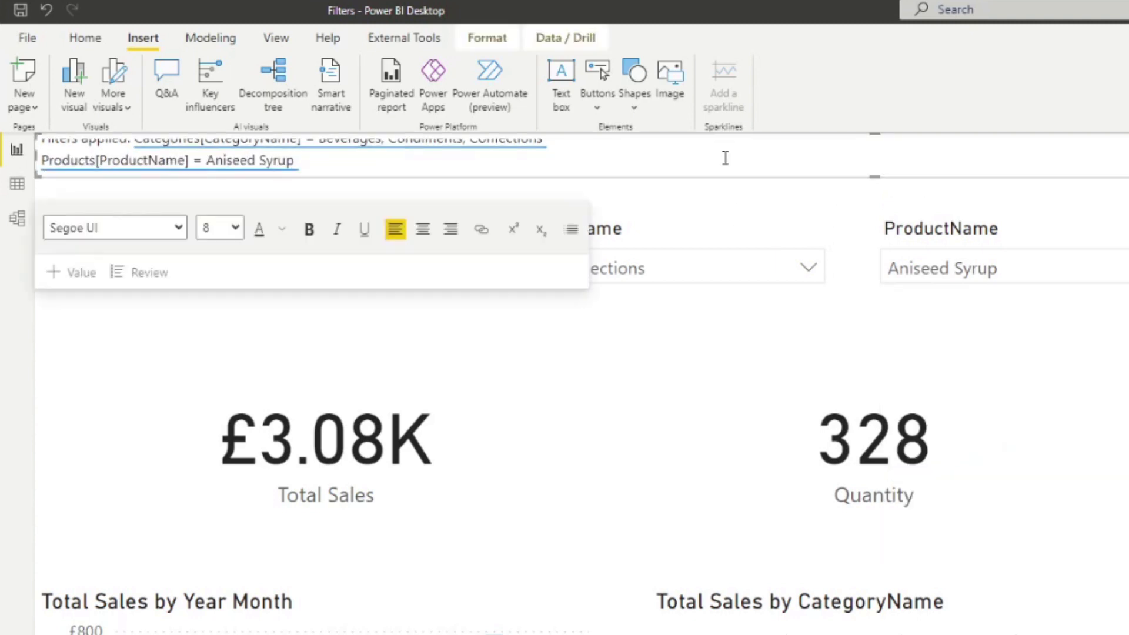
left_click_drag(876, 176, 874, 200)
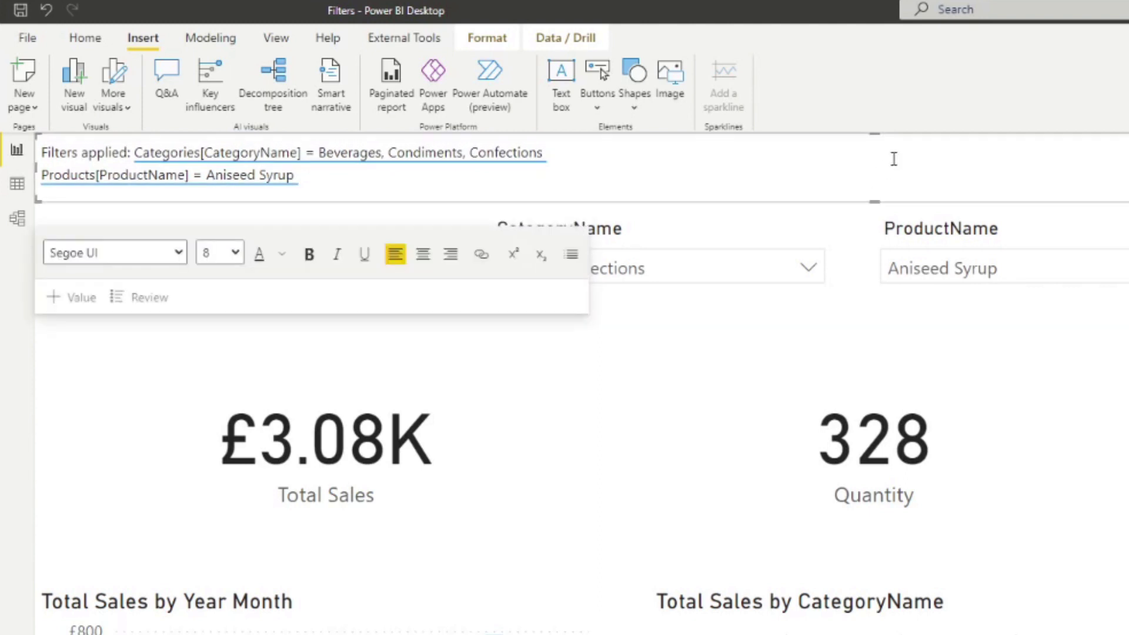
left_click(647, 359)
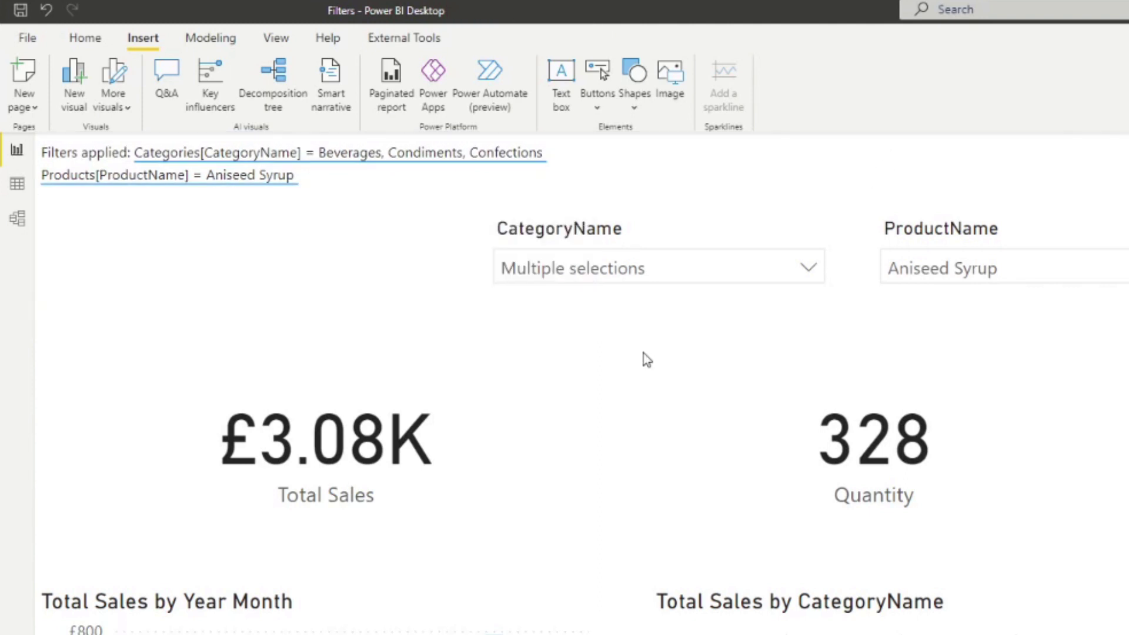
Add Dairy Products to the CategoryName slicer selection.
left_click(699, 273)
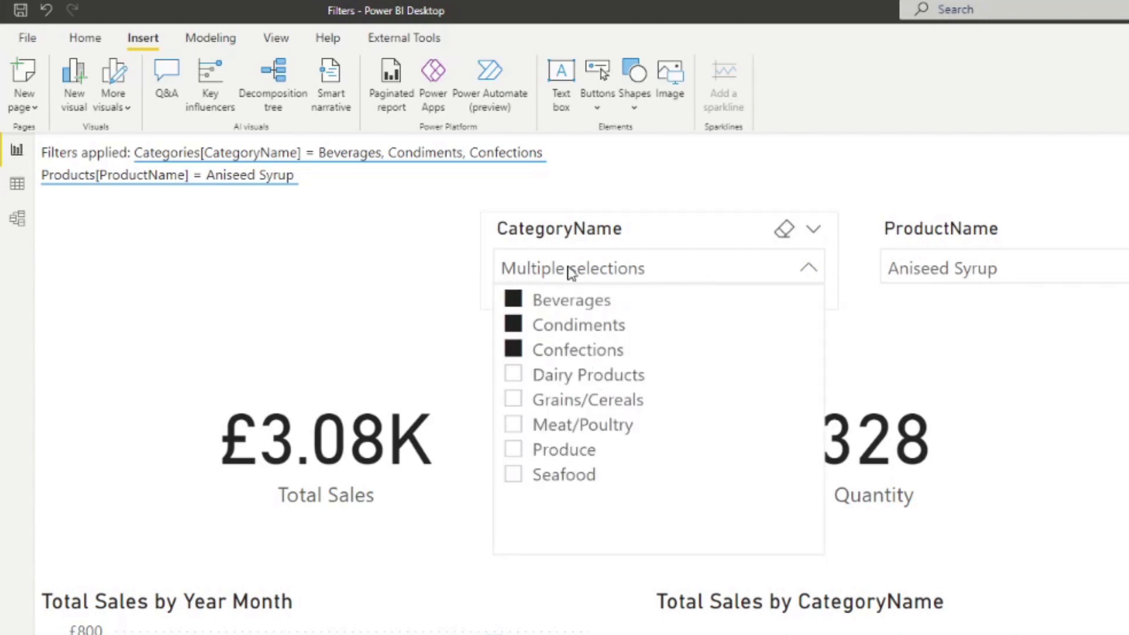
left_click(597, 377)
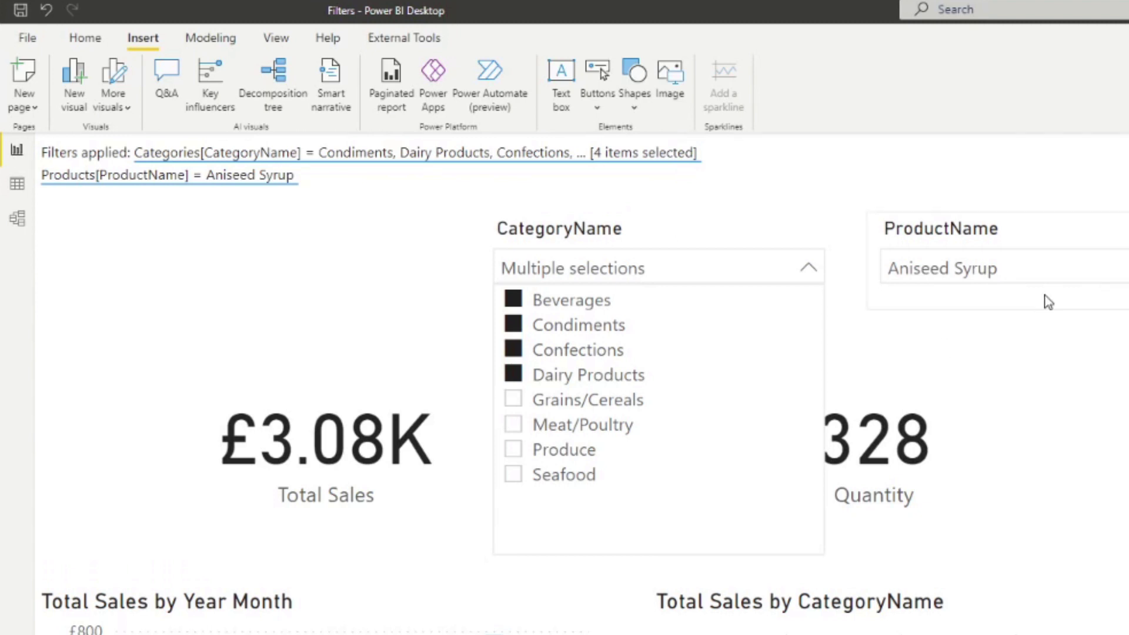
left_click(400, 297)
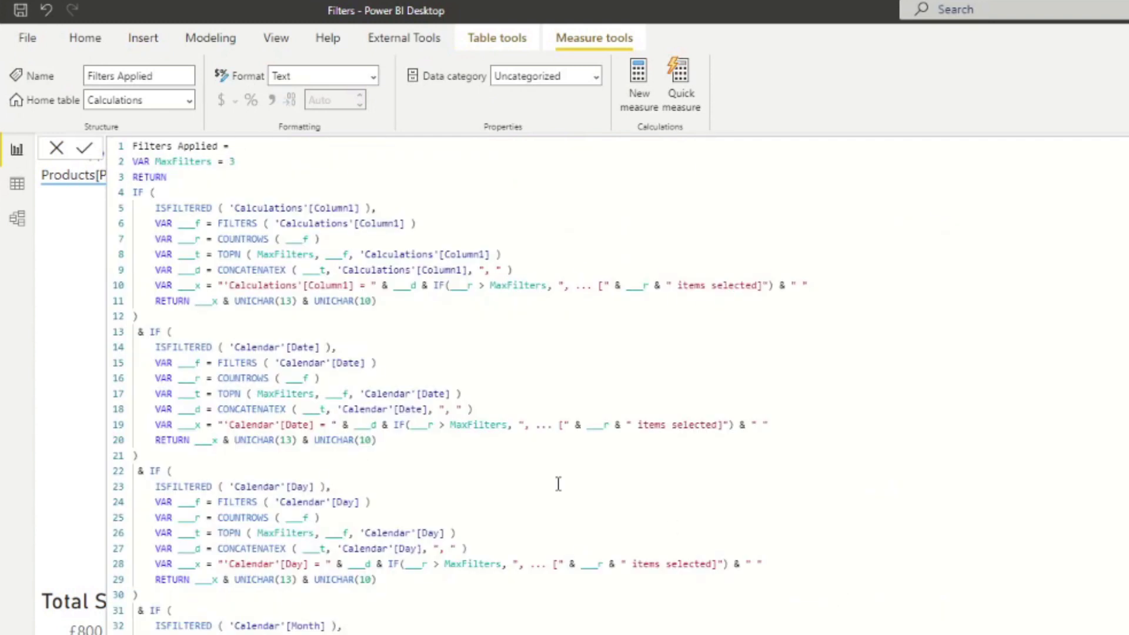
Locate the Categories[CategoryName] label on line 109 of the Filters Applied code.
scroll(475, 452, "down", 20)
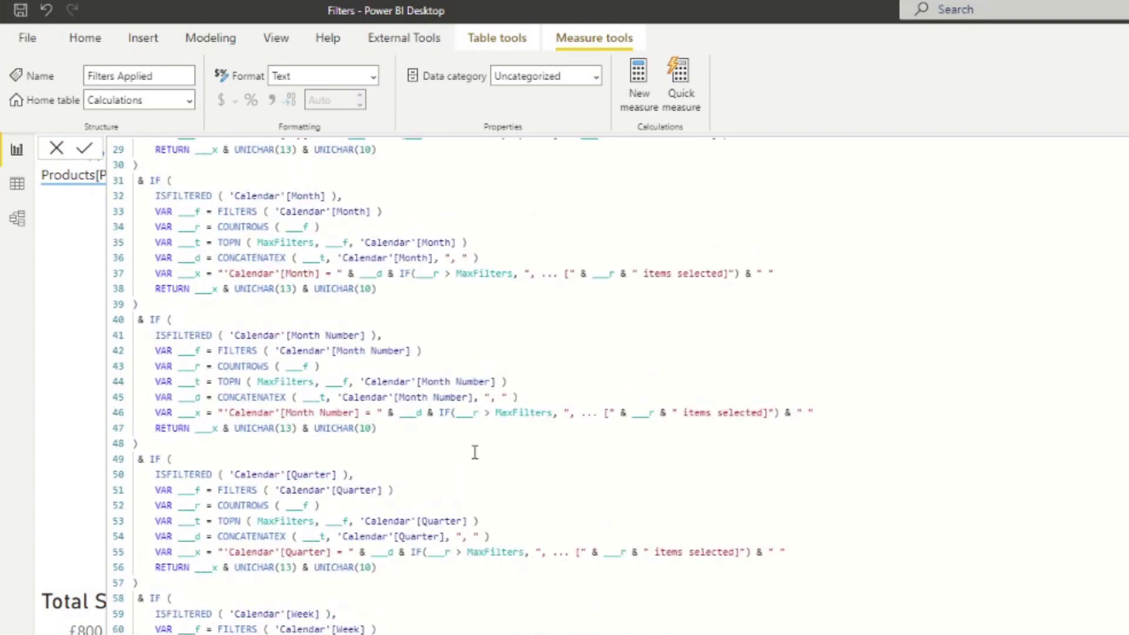
scroll(475, 452, "down", 11)
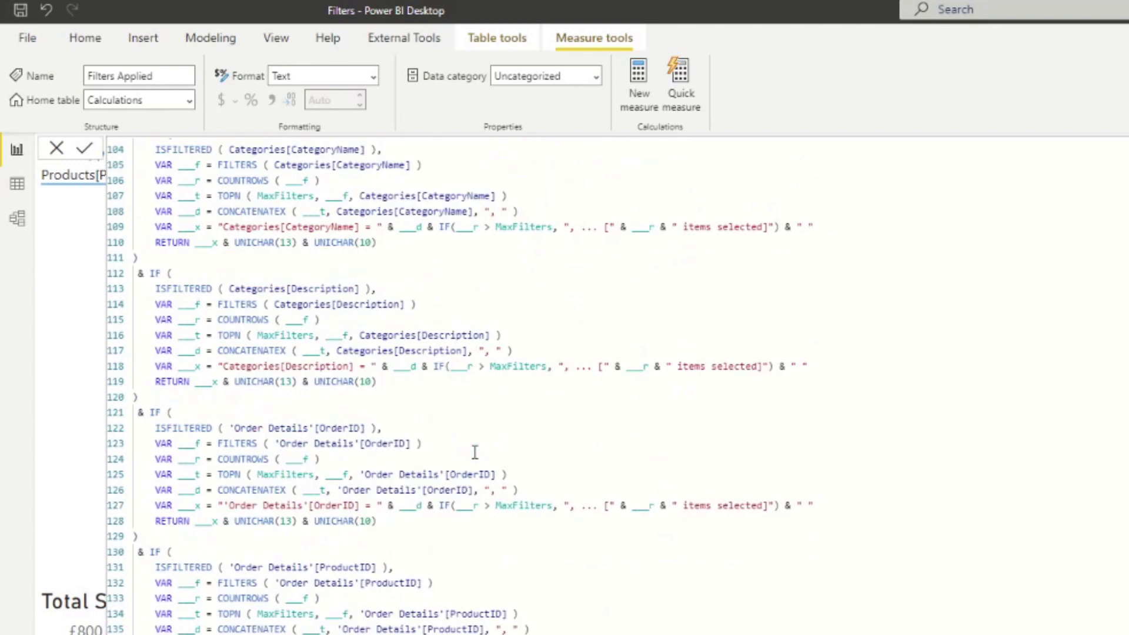
scroll(465, 456, "up", 4)
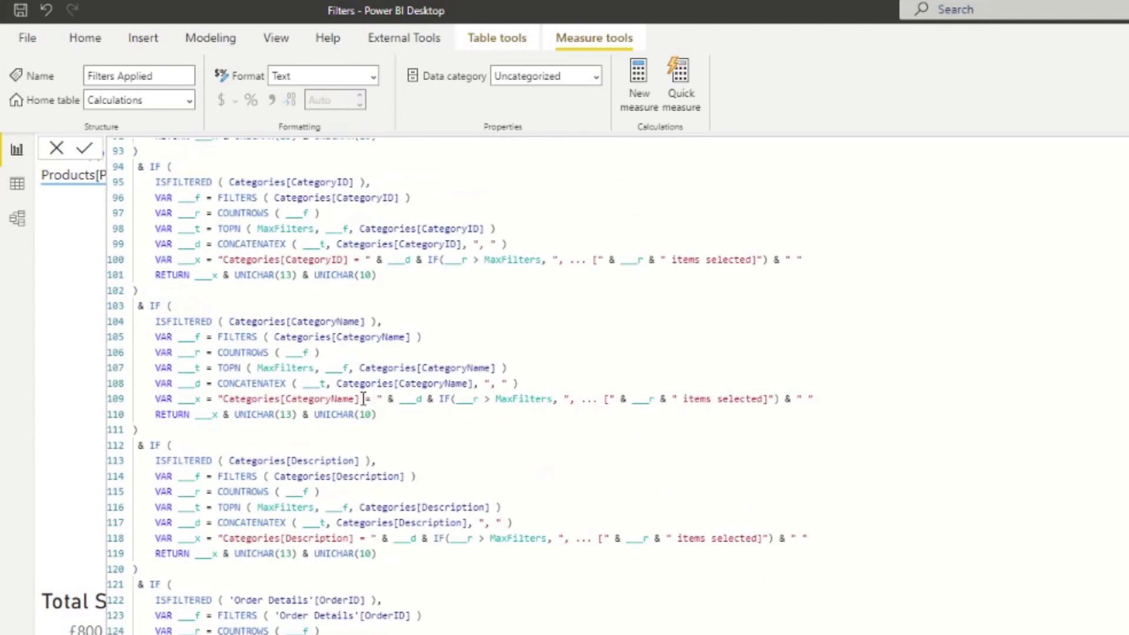
left_click_drag(359, 399, 223, 400)
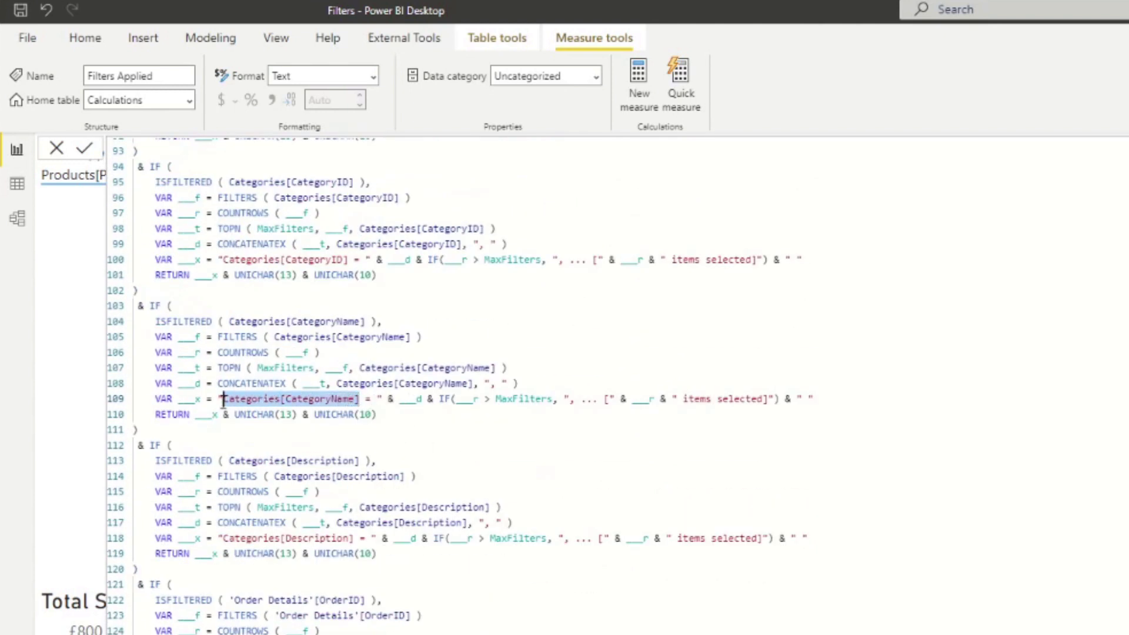
left_click(292, 402)
left_click_drag(139, 430, 115, 303)
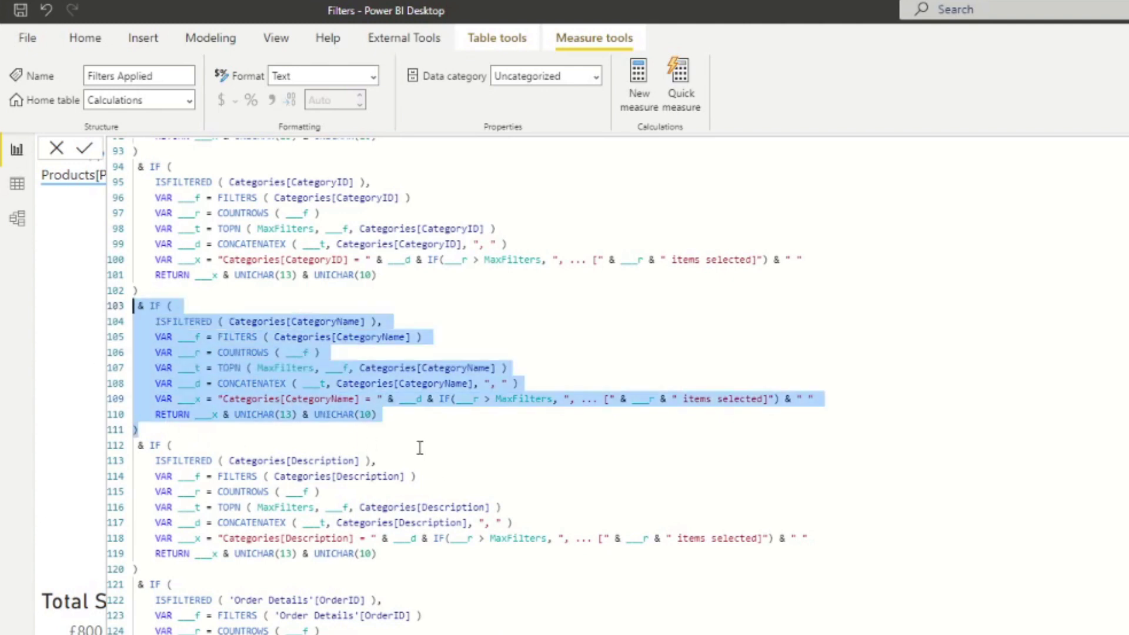
left_click(371, 400)
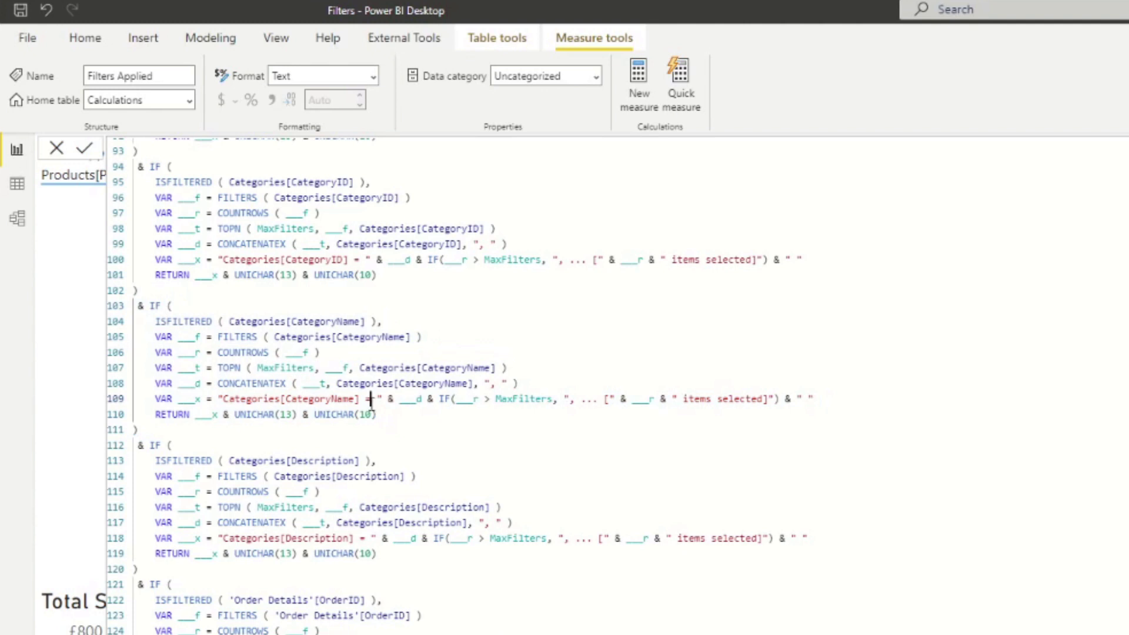
Trim the Categories[CategoryName] label in that string down to 'Category'.
left_click_drag(360, 400, 225, 402)
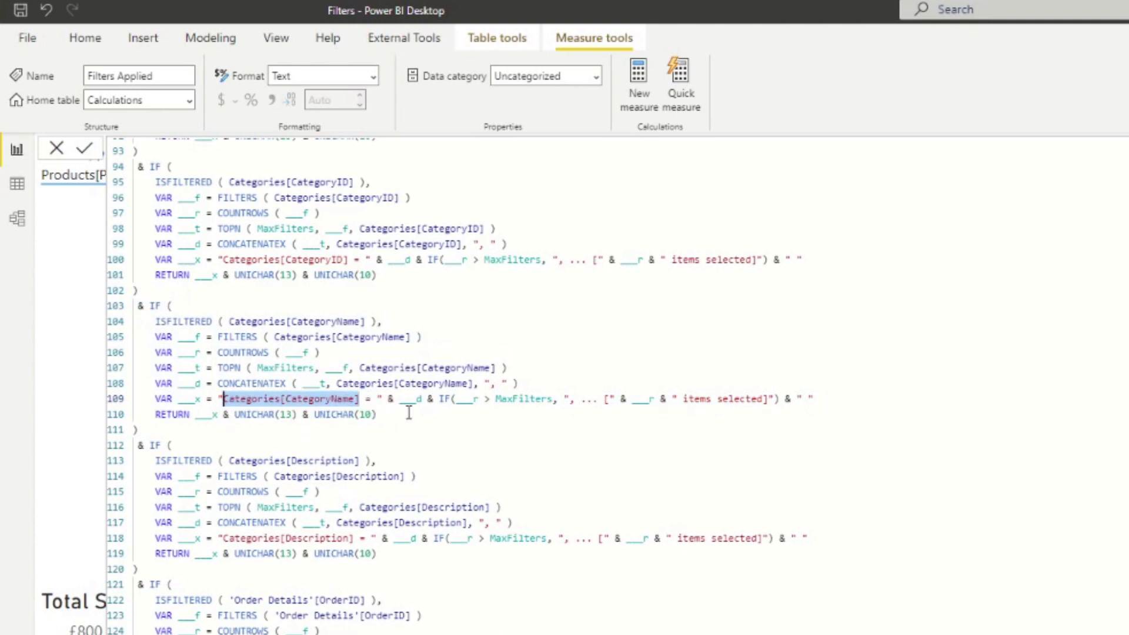
left_click(365, 399)
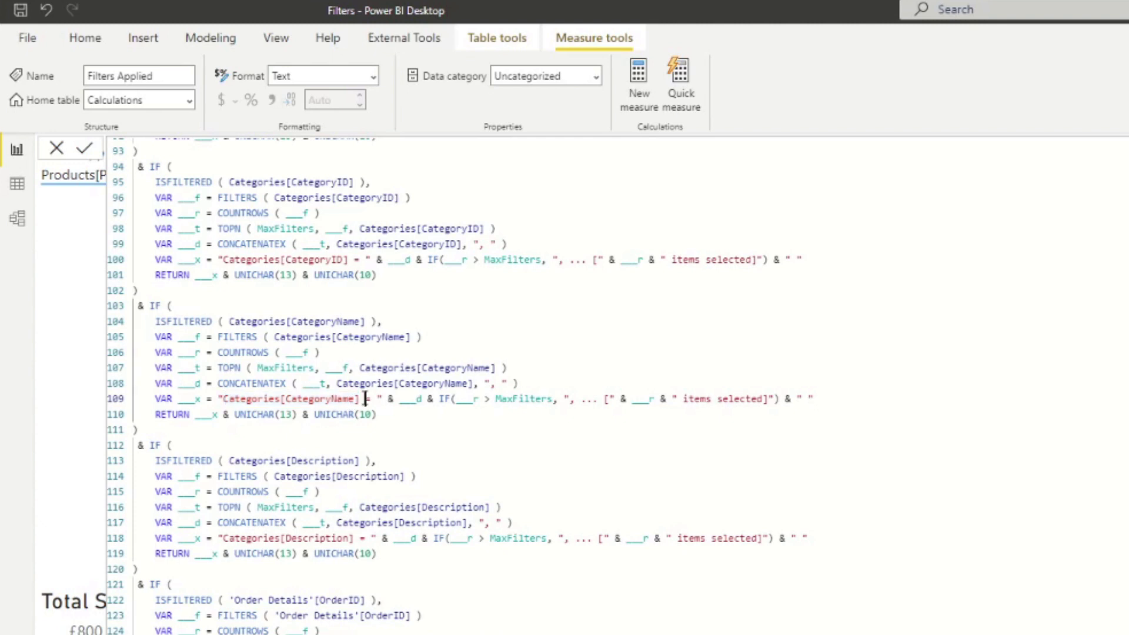
key("BackSpace")
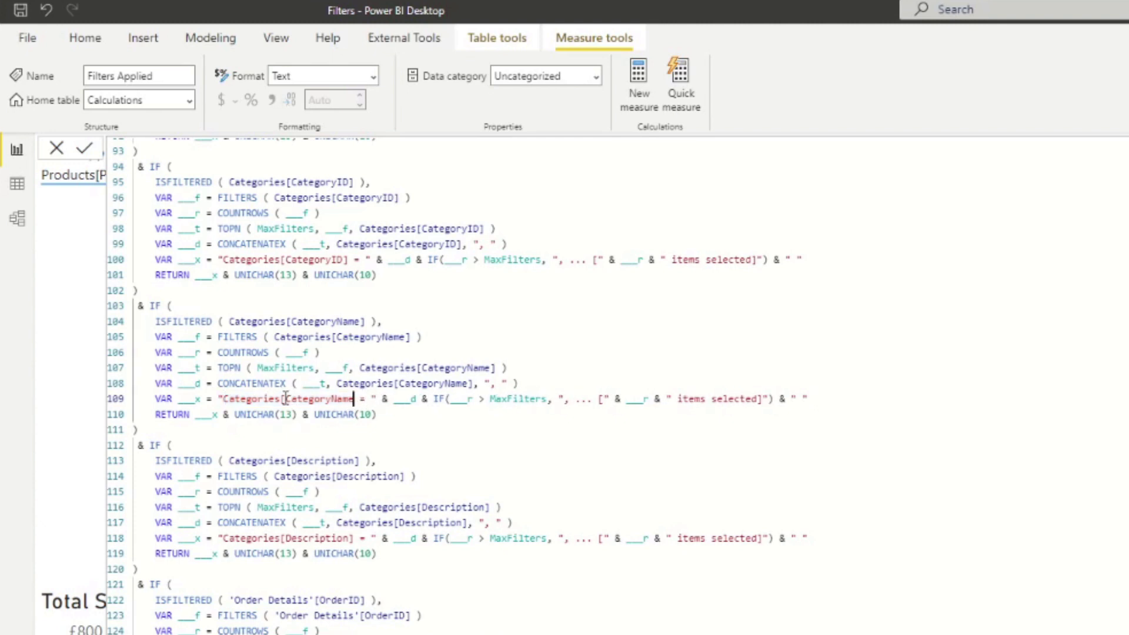
left_click_drag(285, 399, 223, 400)
key("BackSpace")
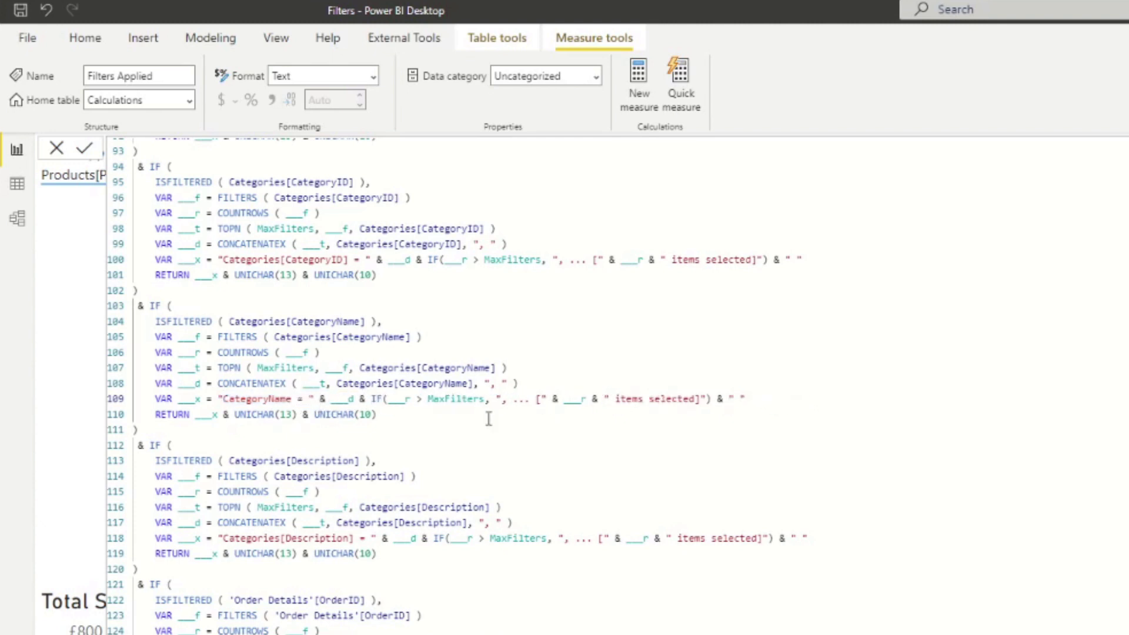
left_click(293, 400)
key("BackSpace")
key("BackSpace")
key("BackSpace")
key("BackSpace")
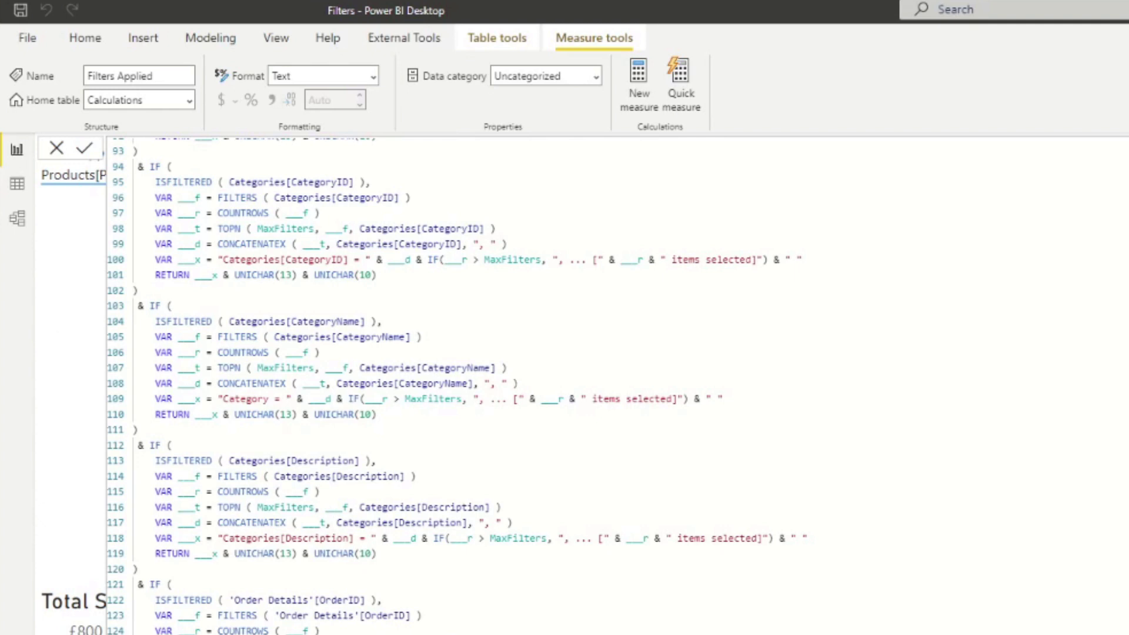
Commit the edited measure so the text box reads 'Category = Condiments, Dairy Products, Confections'.
key("Return")
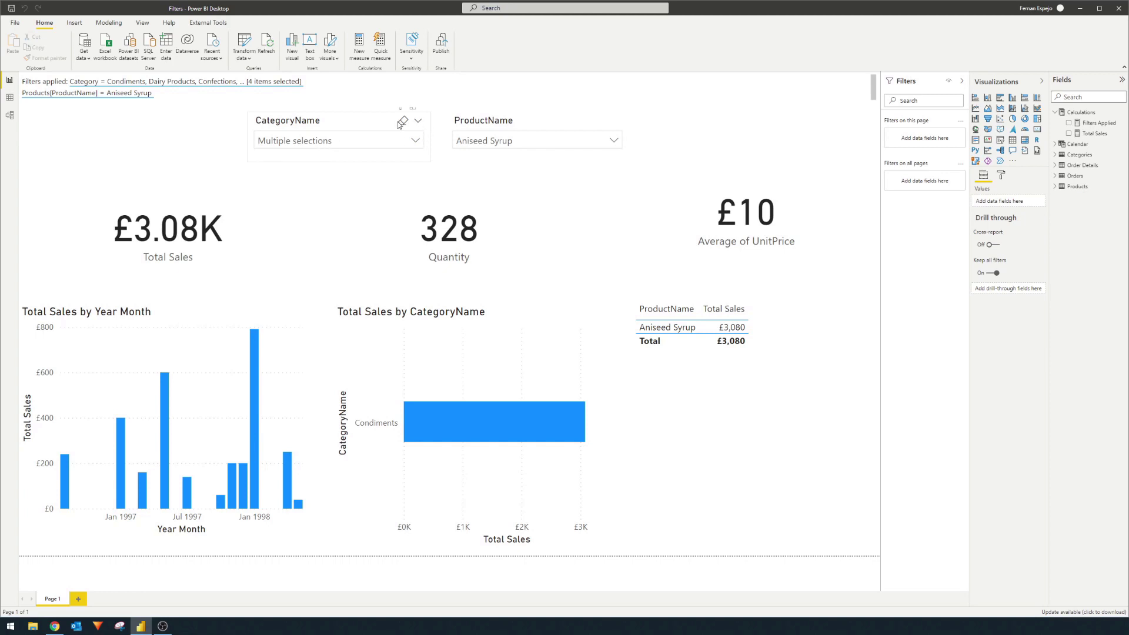
Clear the selections in both the category and product slicers.
left_click(402, 122)
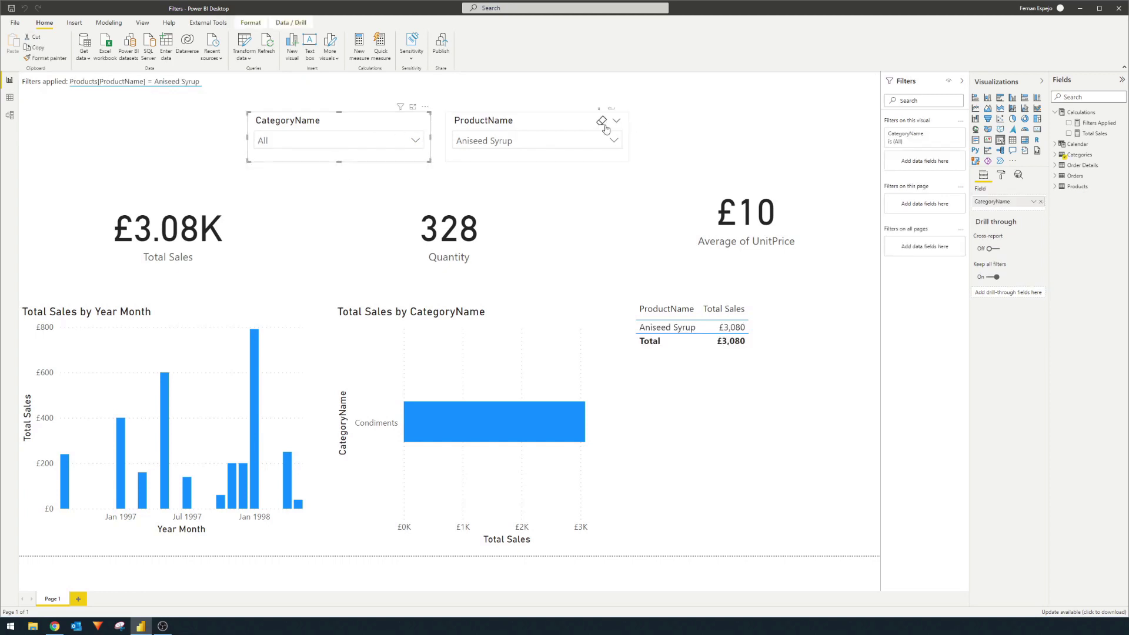
left_click(601, 123)
left_click(700, 136)
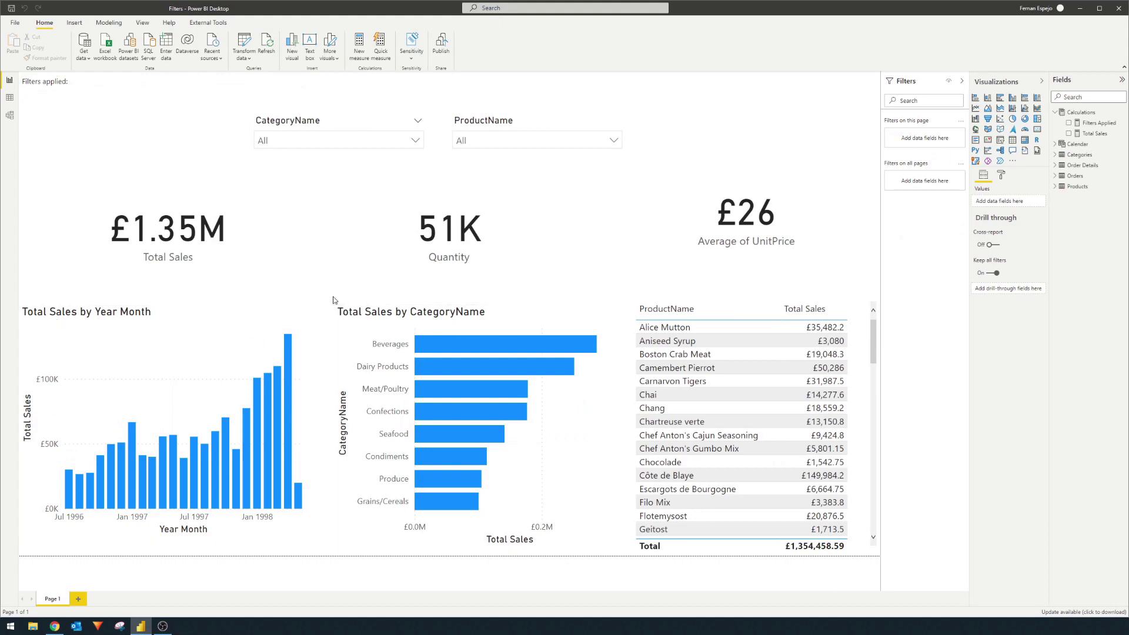
Add Filters Applied to the Total Sales by Year Month chart's tooltips.
left_click(164, 311)
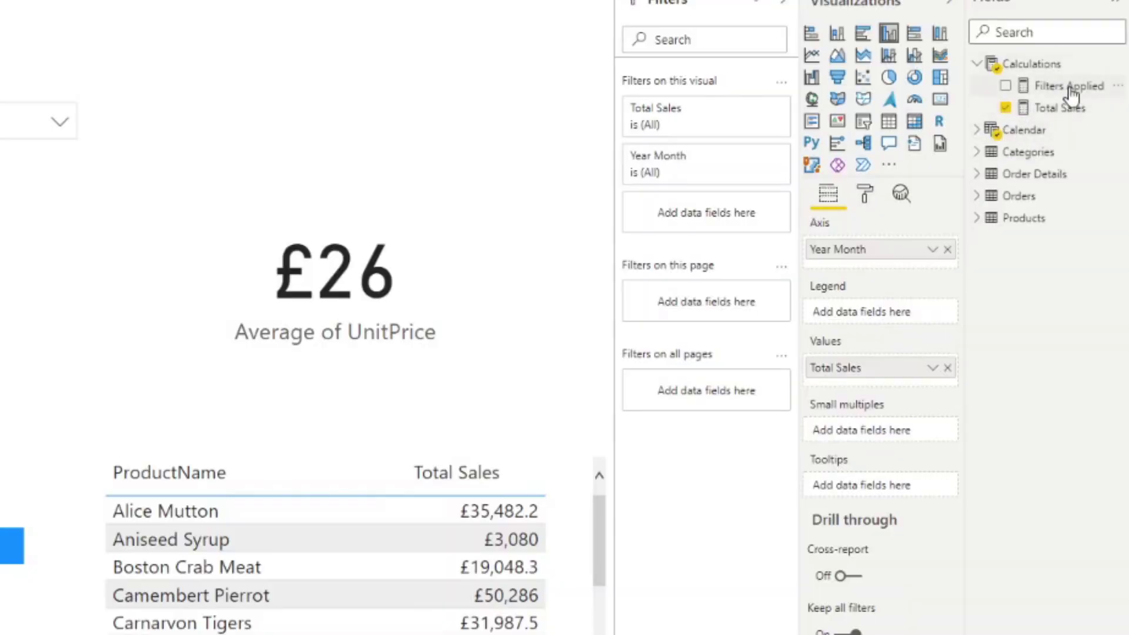
left_click_drag(1069, 87, 876, 486)
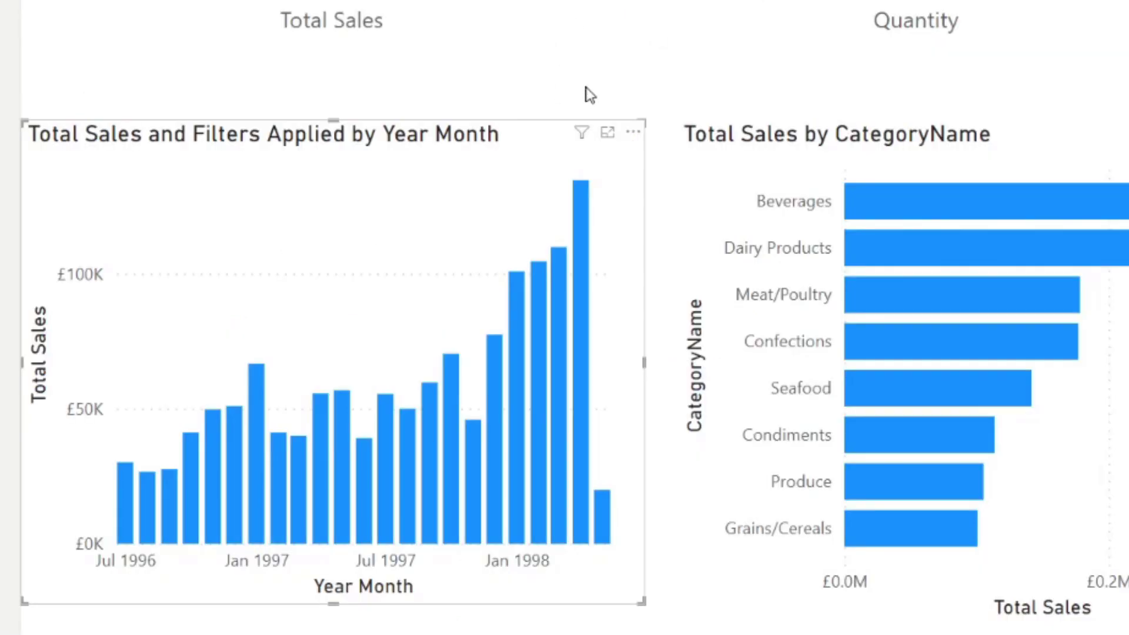
left_click(588, 94)
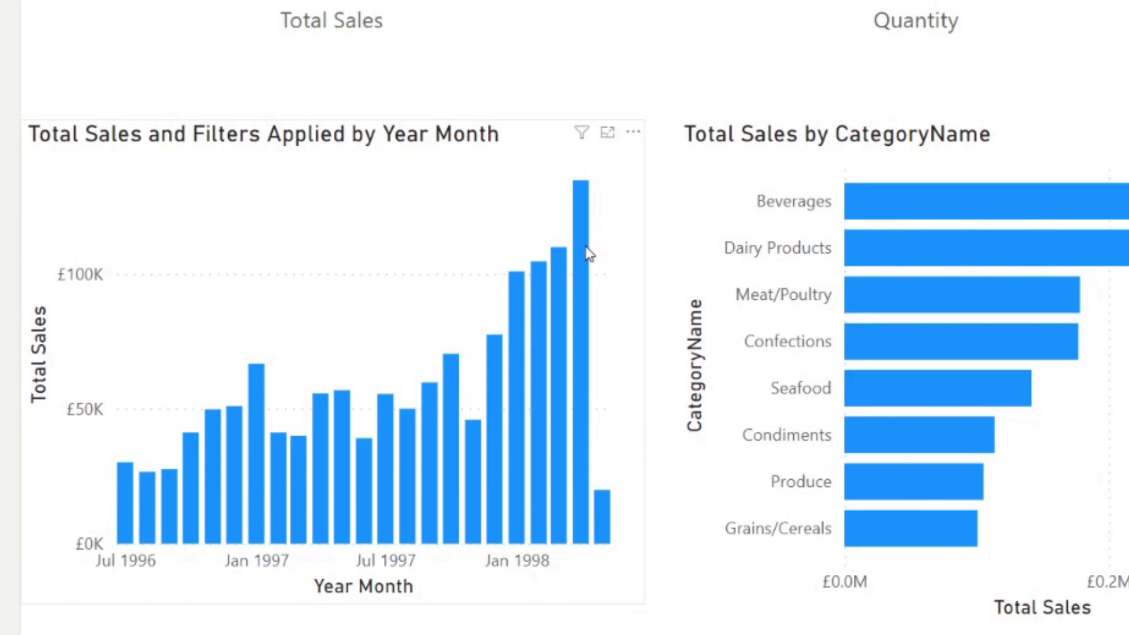
Filter the report to the Beverages category only, bringing sales to £286.53K.
mouse_move(589, 253)
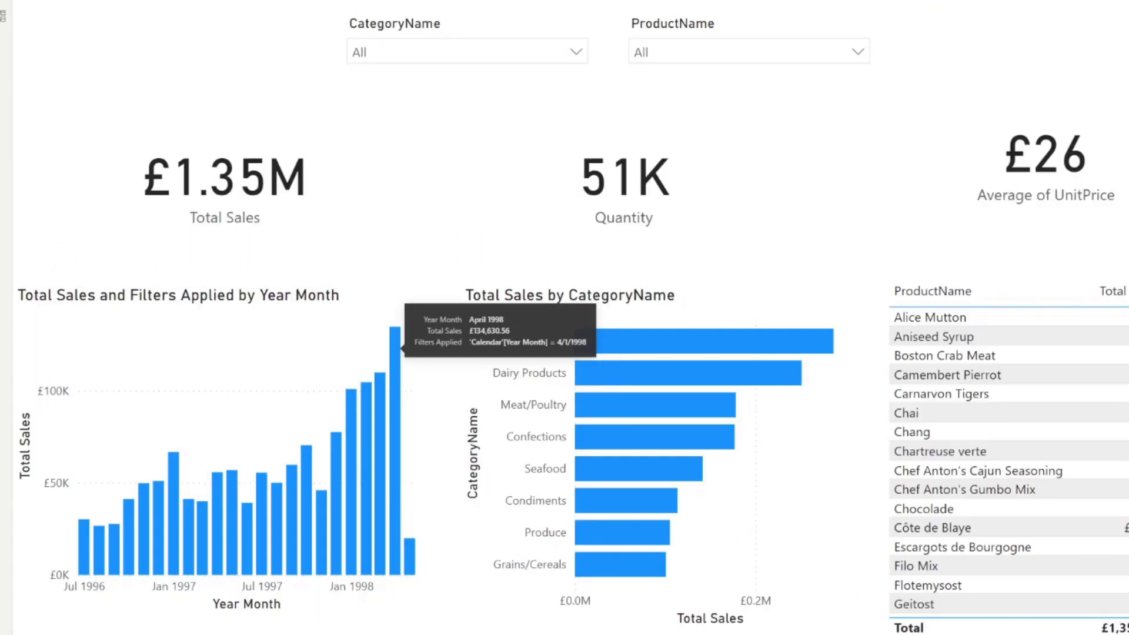
left_click(497, 52)
left_click(412, 76)
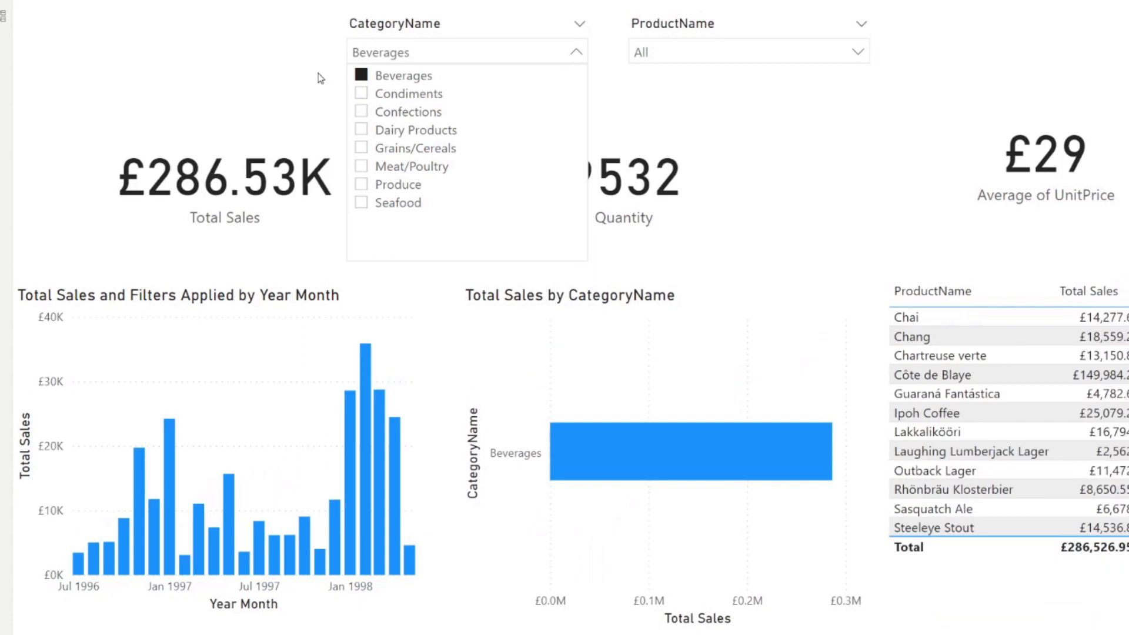
left_click(315, 67)
mouse_move(367, 366)
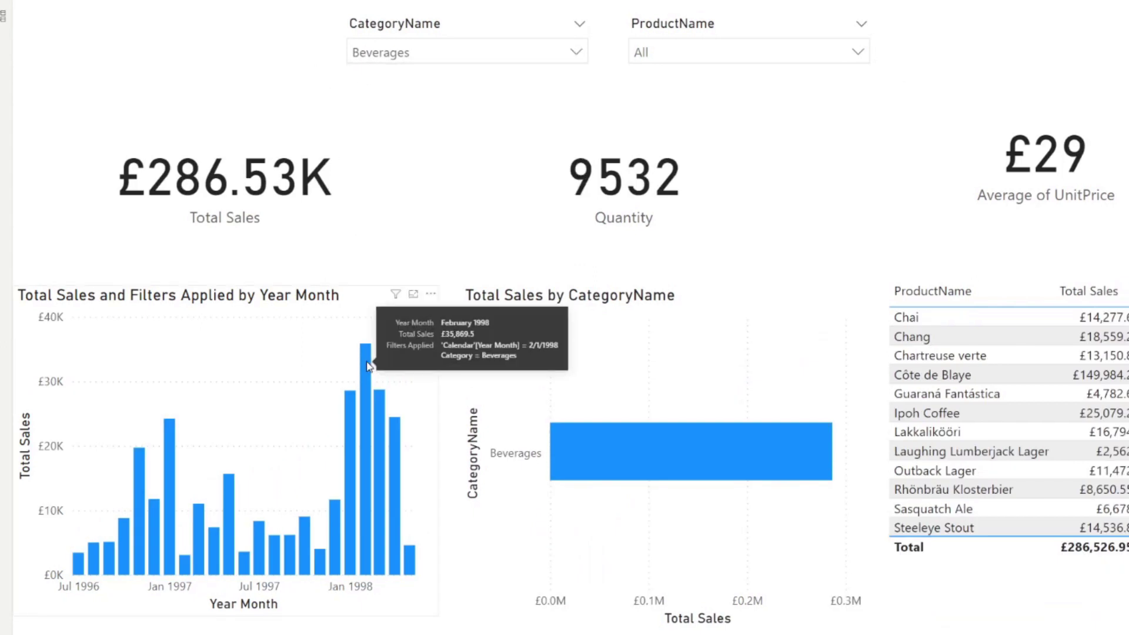